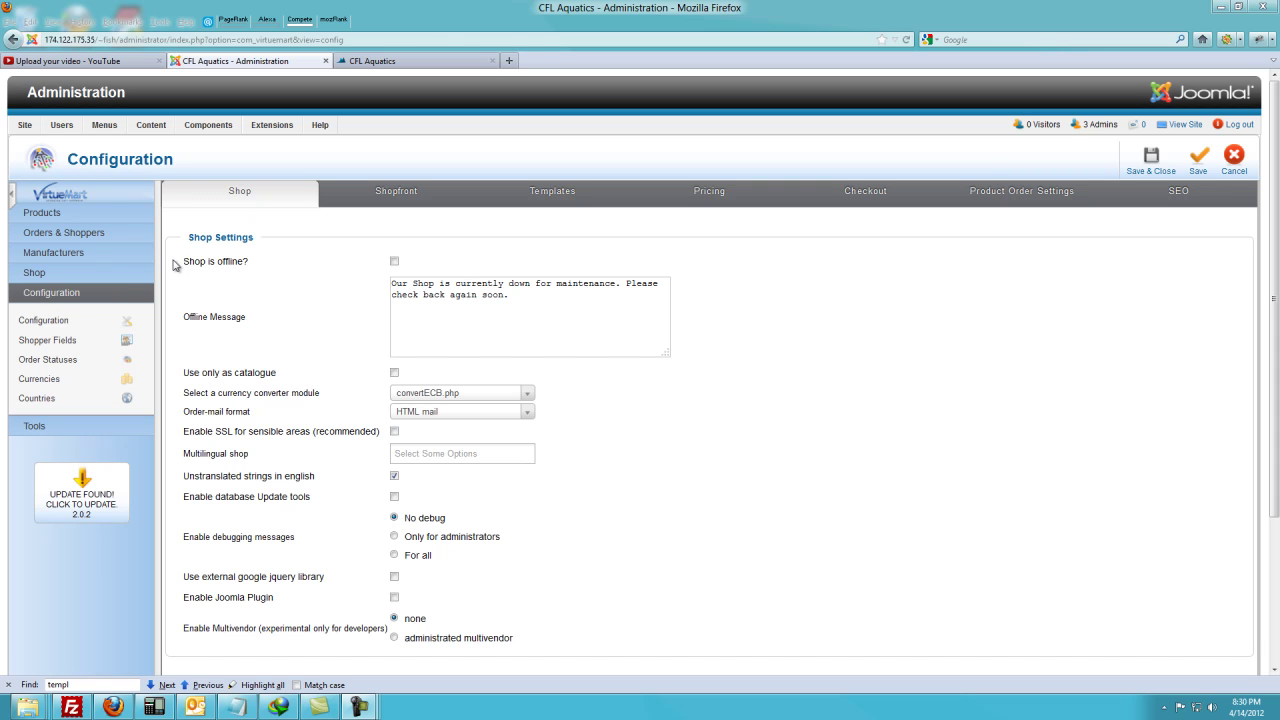
Review the general Shop settings and the Shopfront settings in the VirtueMart configuration
{"action": "left_click", "coordinate": [248, 195]}
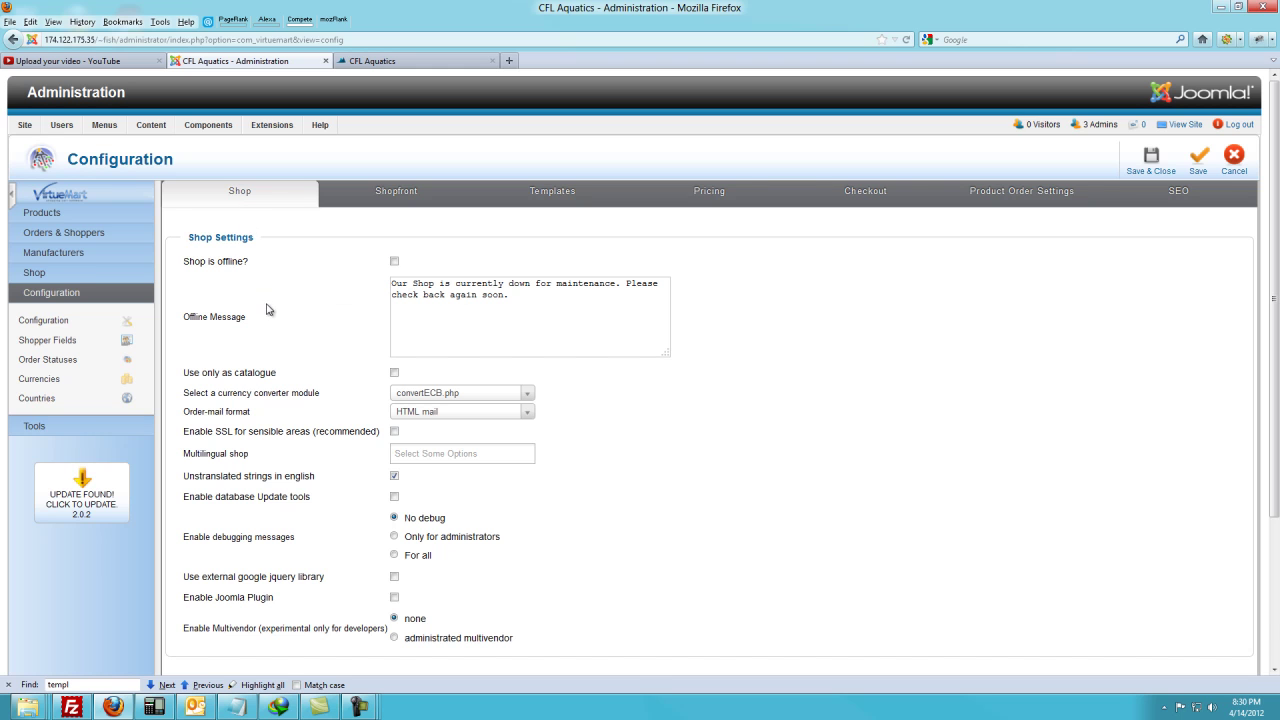
{"action": "scroll", "coordinate": [270, 312], "scroll_direction": "down", "scroll_amount": 3}
{"action": "scroll", "coordinate": [306, 409], "scroll_direction": "up", "scroll_amount": 3}
{"action": "left_click", "coordinate": [383, 196]}
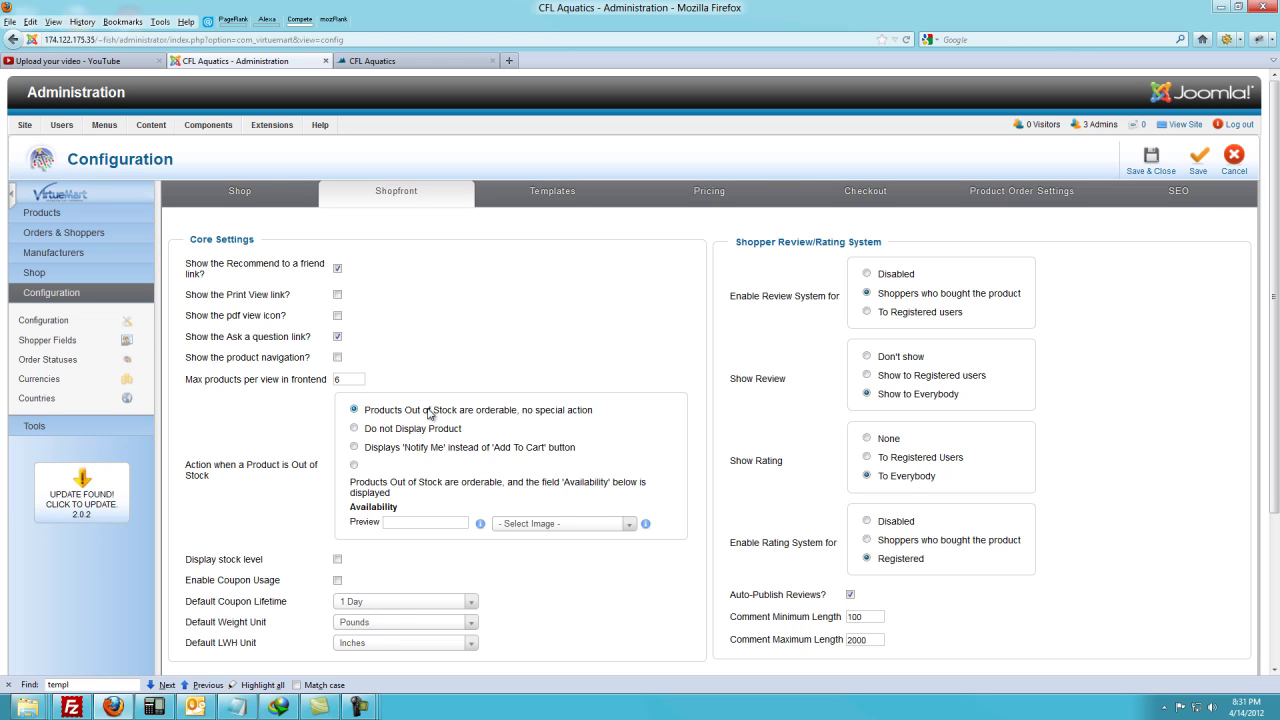
{"action": "mouse_move", "coordinate": [258, 283]}
Examine the configuration's Templates settings, including shopfront layout, media file paths, and CSS and JavaScript activation
{"action": "left_click", "coordinate": [558, 194]}
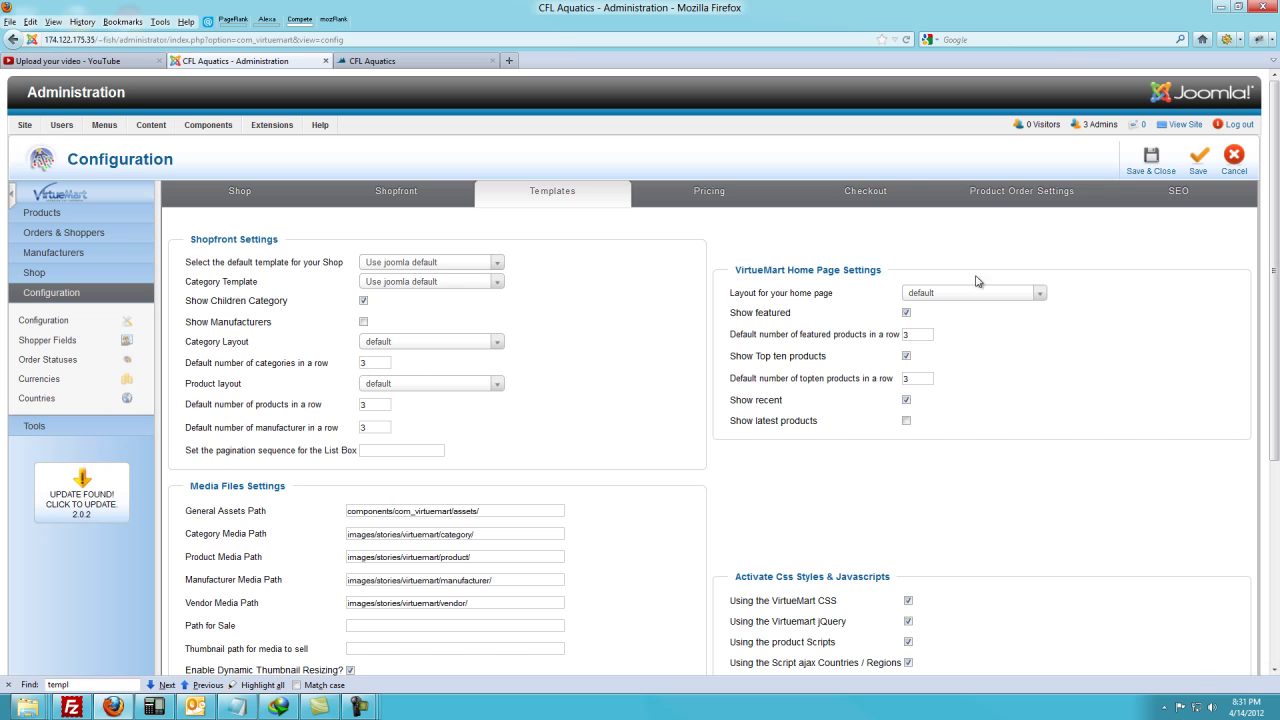
{"action": "scroll", "coordinate": [352, 451], "scroll_direction": "down", "scroll_amount": 1}
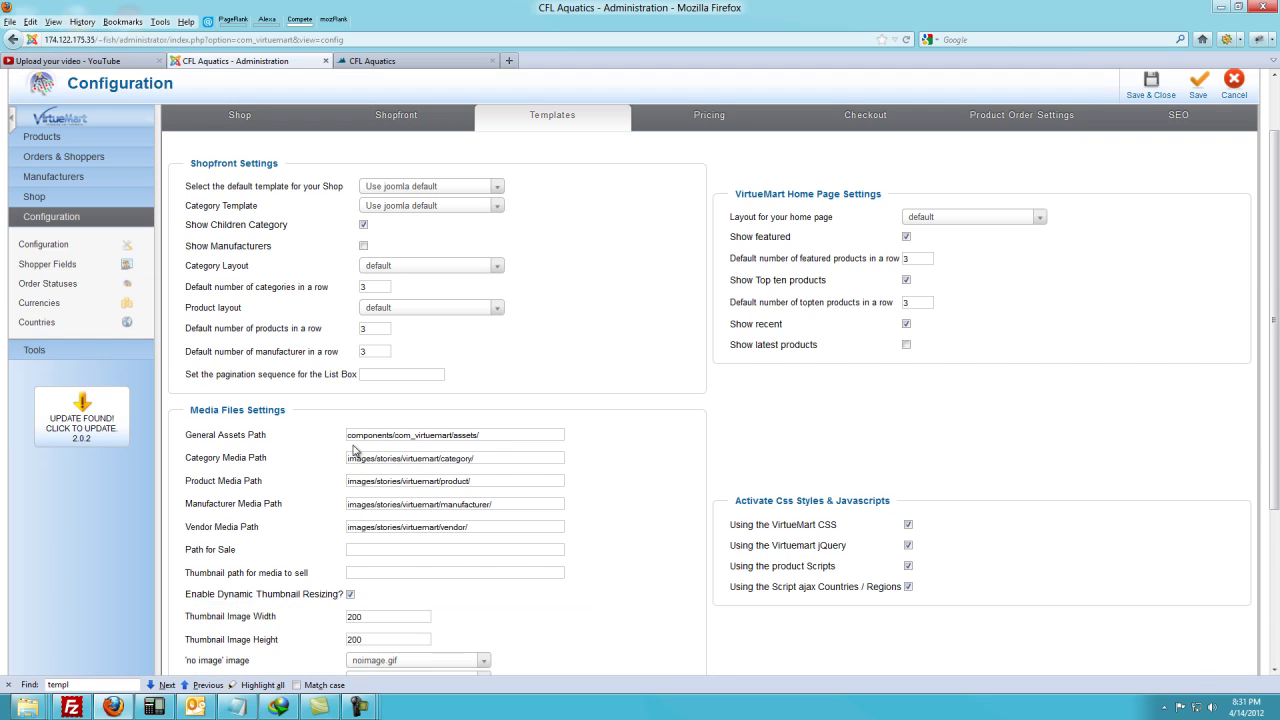
{"action": "scroll", "coordinate": [646, 517], "scroll_direction": "down", "scroll_amount": 2}
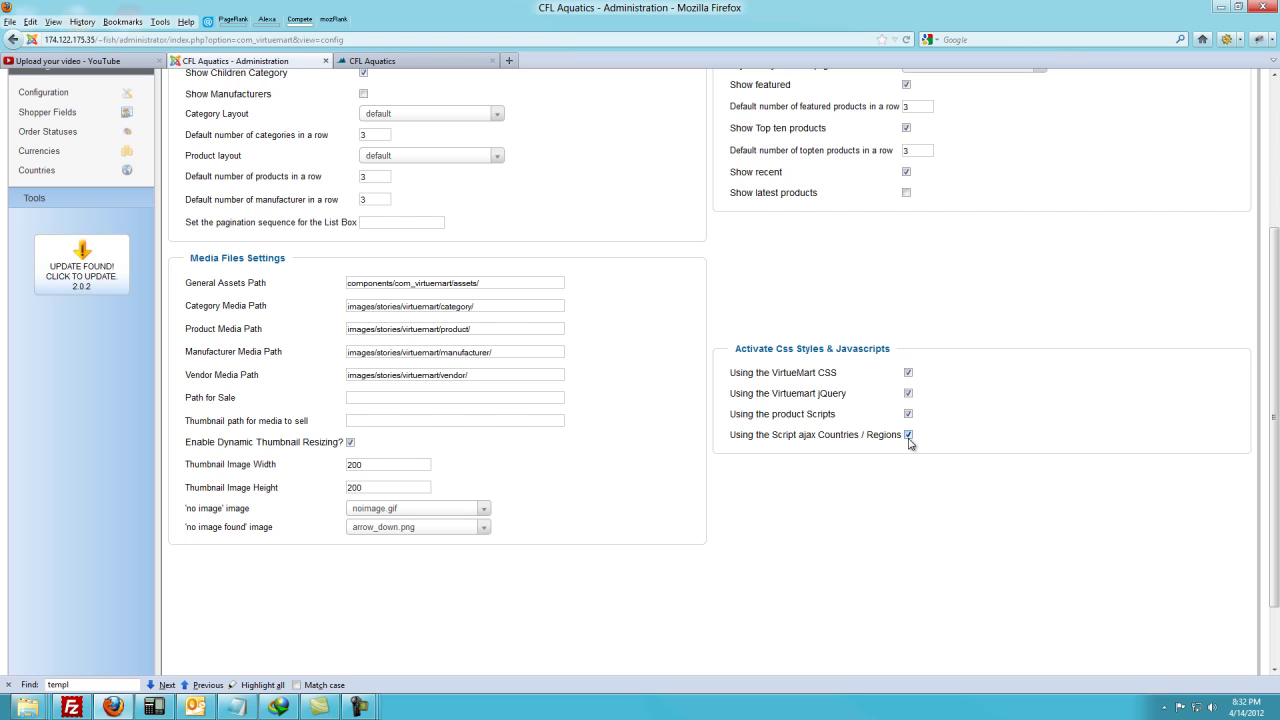
{"action": "mouse_move", "coordinate": [858, 438]}
{"action": "mouse_move", "coordinate": [267, 466]}
{"action": "scroll", "coordinate": [472, 397], "scroll_direction": "up", "scroll_amount": 5}
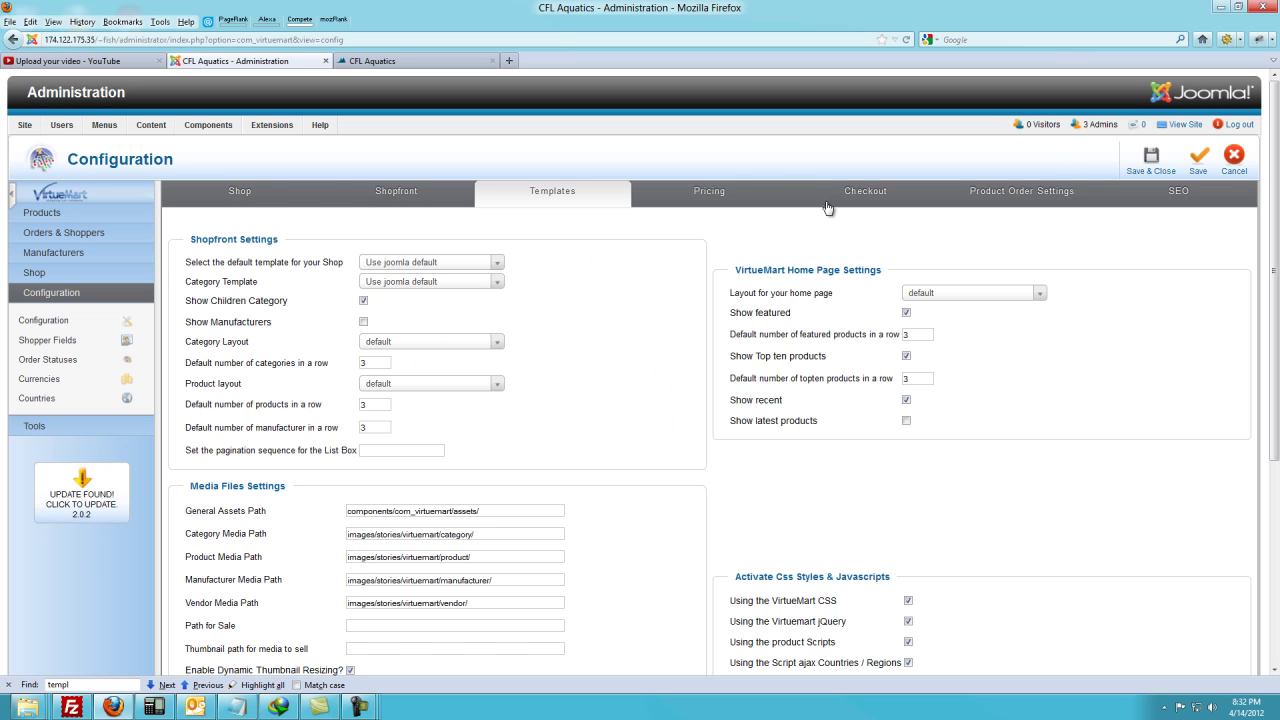
Review the Pricing settings and the Checkout settings in the VirtueMart configuration
{"action": "left_click", "coordinate": [719, 197]}
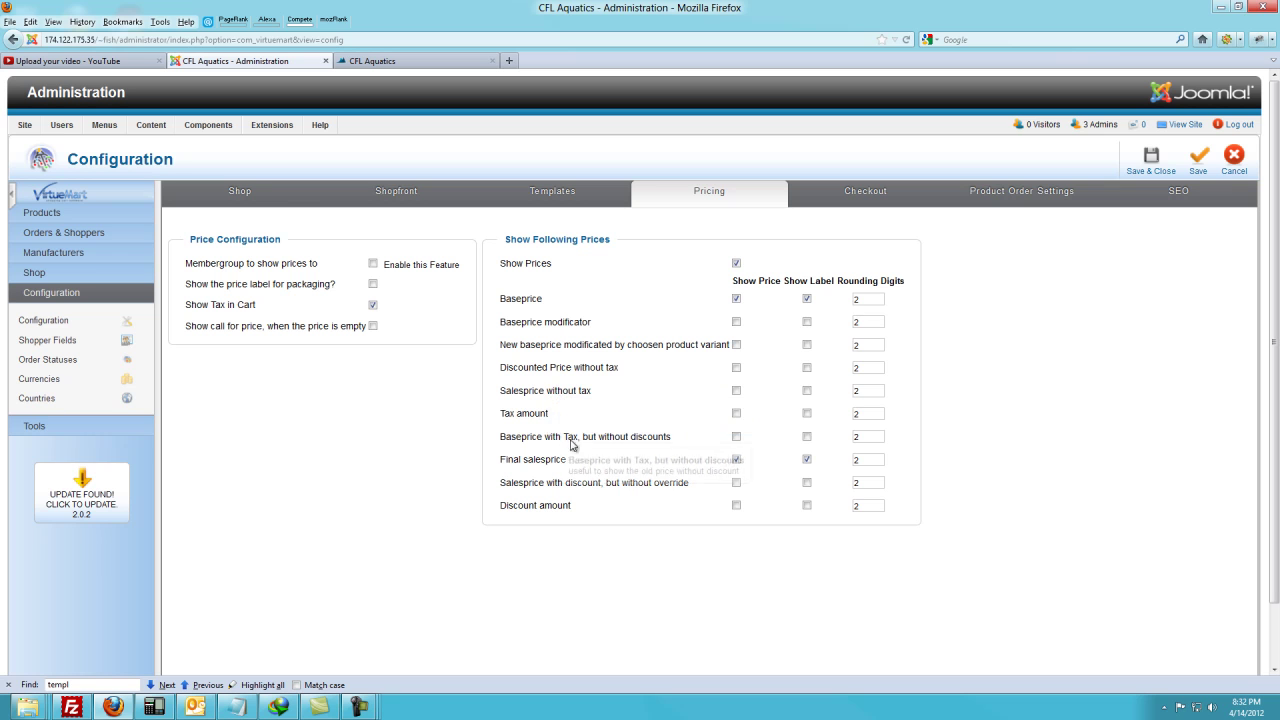
{"action": "mouse_move", "coordinate": [586, 398]}
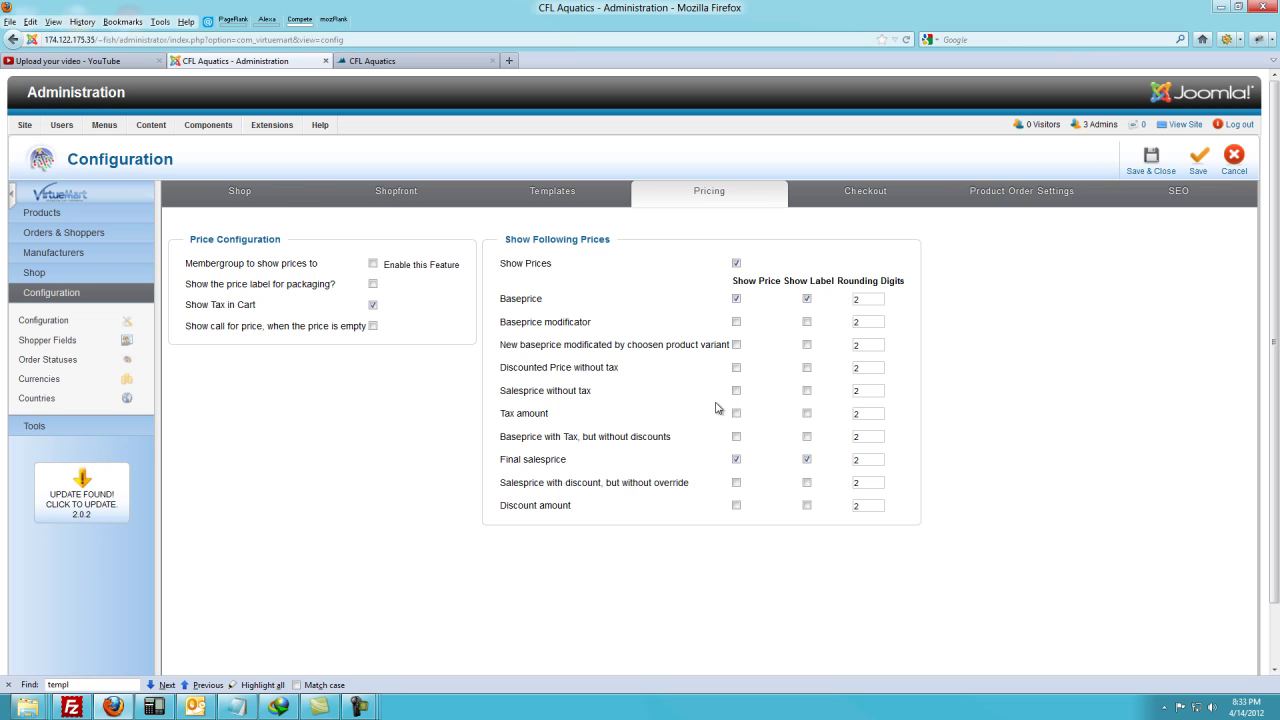
{"action": "left_click", "coordinate": [833, 179]}
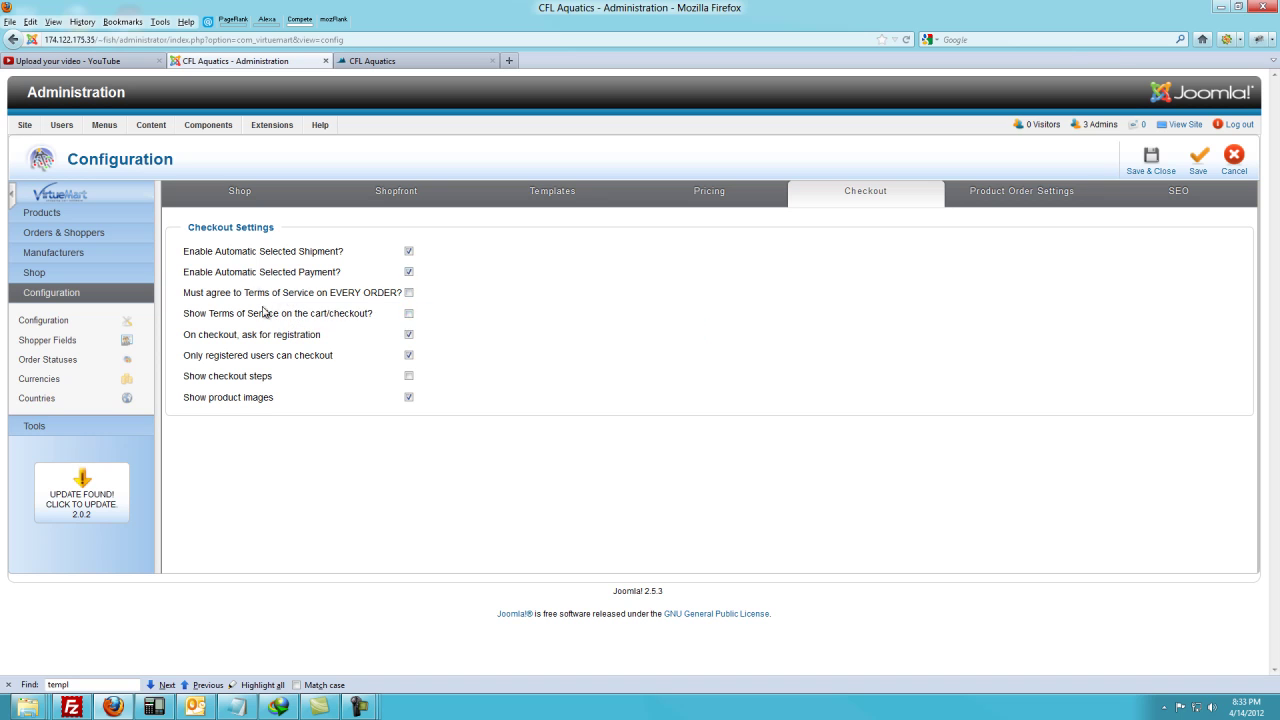
{"action": "mouse_move", "coordinate": [318, 275]}
Open the storefront's shopping cart, view the available shipment methods and cancel without choosing one
{"action": "left_click", "coordinate": [409, 64]}
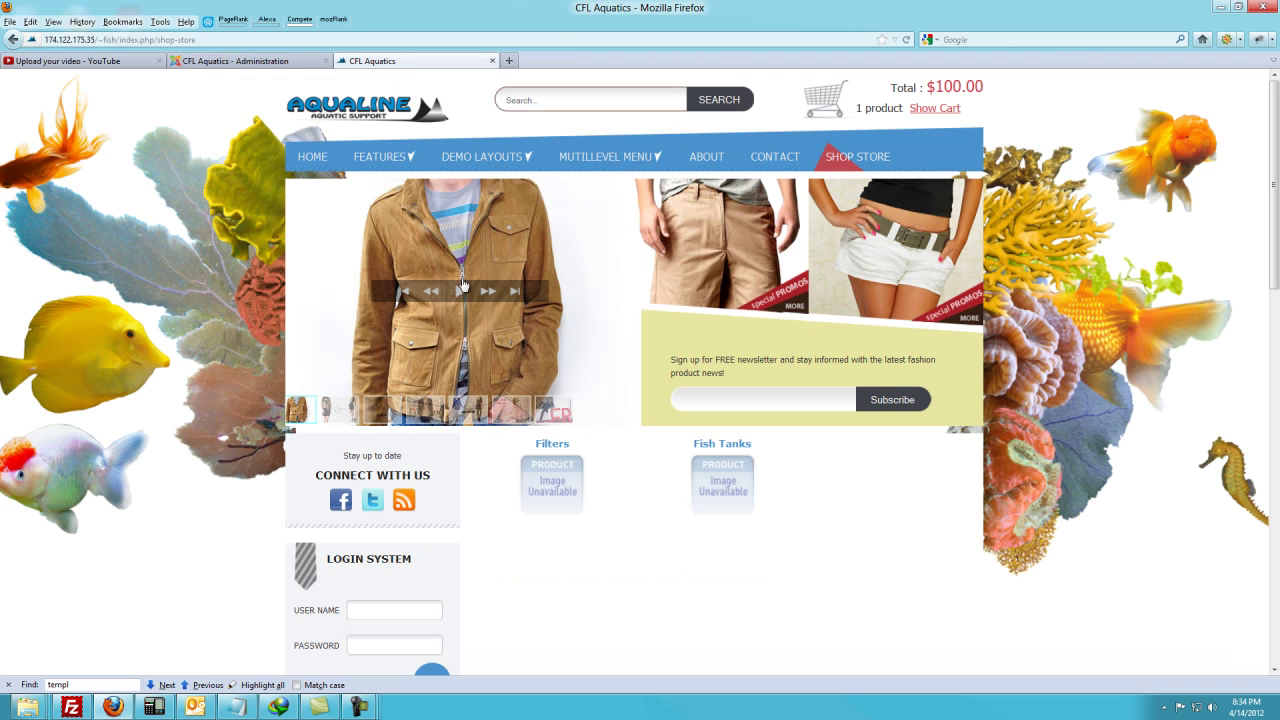
{"action": "left_click", "coordinate": [948, 108]}
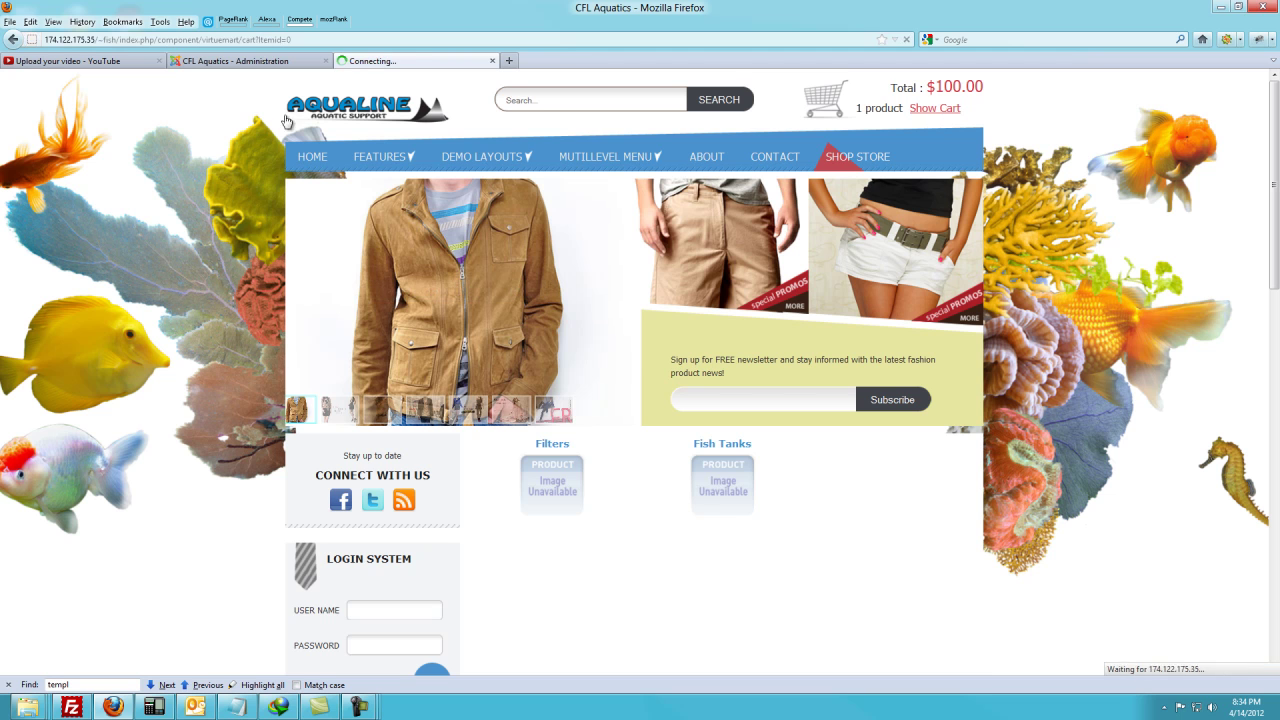
{"action": "scroll", "coordinate": [243, 314], "scroll_direction": "down", "scroll_amount": 5}
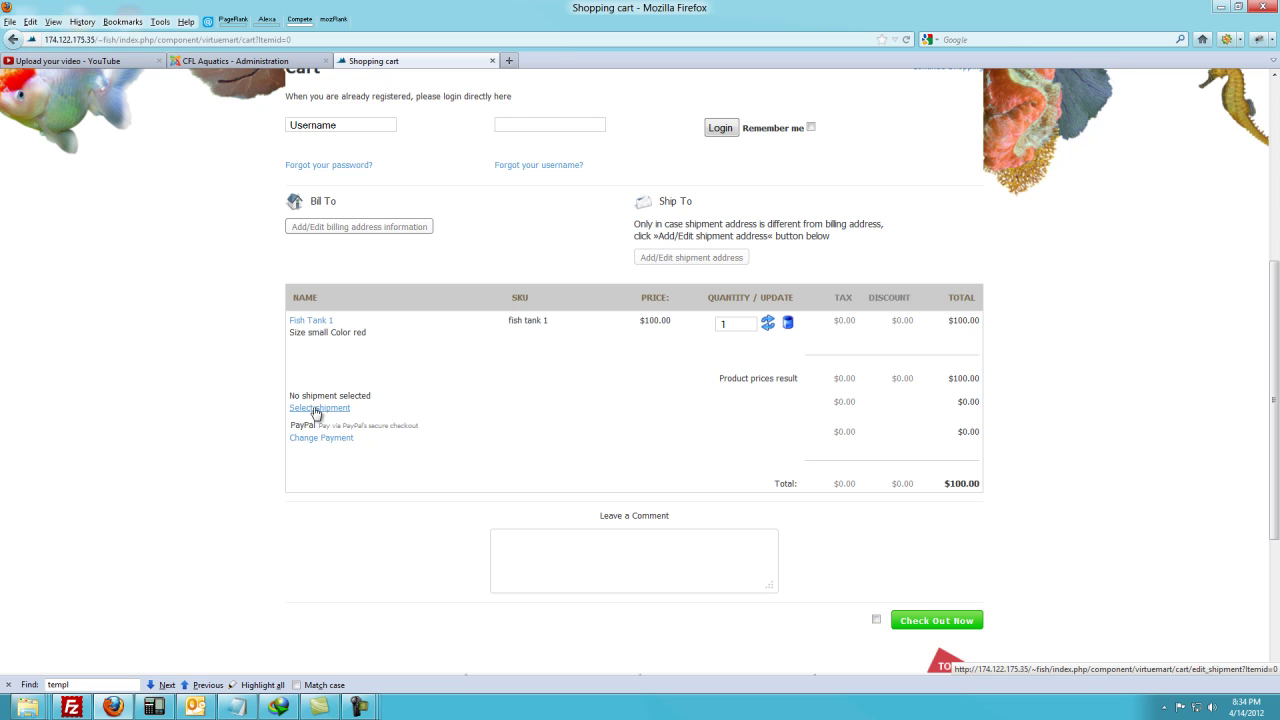
{"action": "left_click", "coordinate": [321, 413]}
{"action": "scroll", "coordinate": [308, 448], "scroll_direction": "down", "scroll_amount": 3}
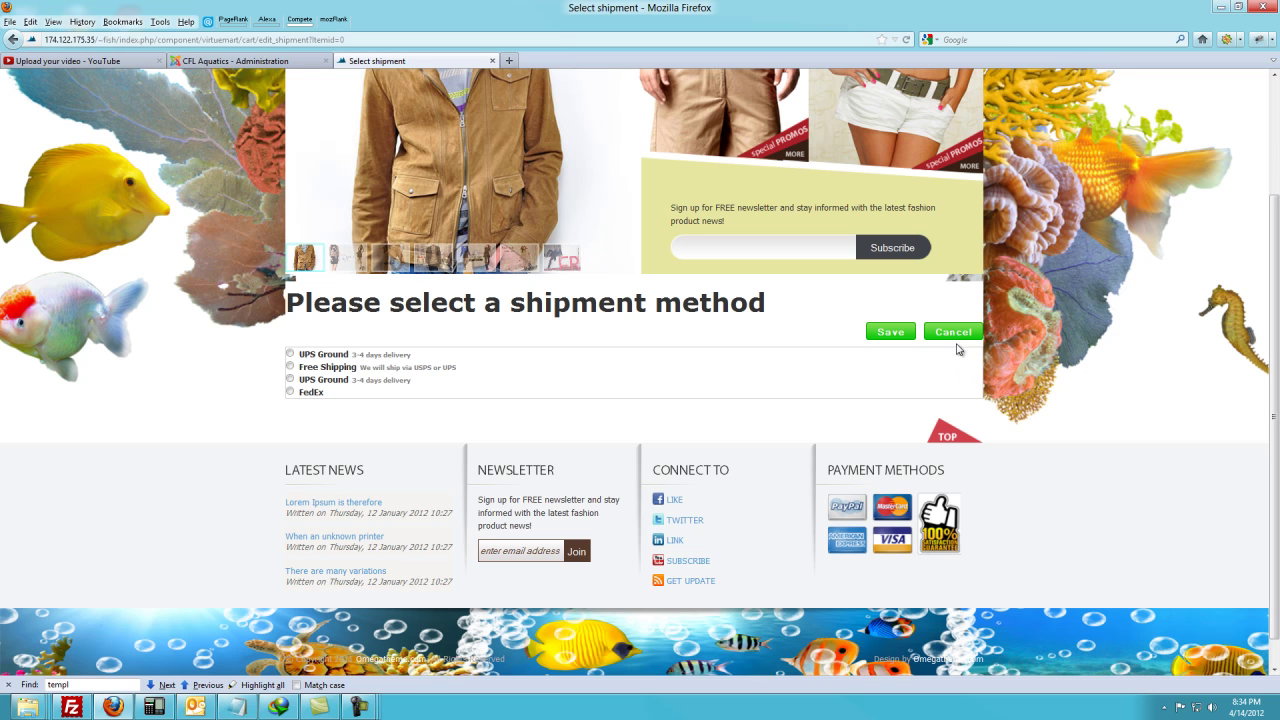
{"action": "left_click", "coordinate": [952, 333]}
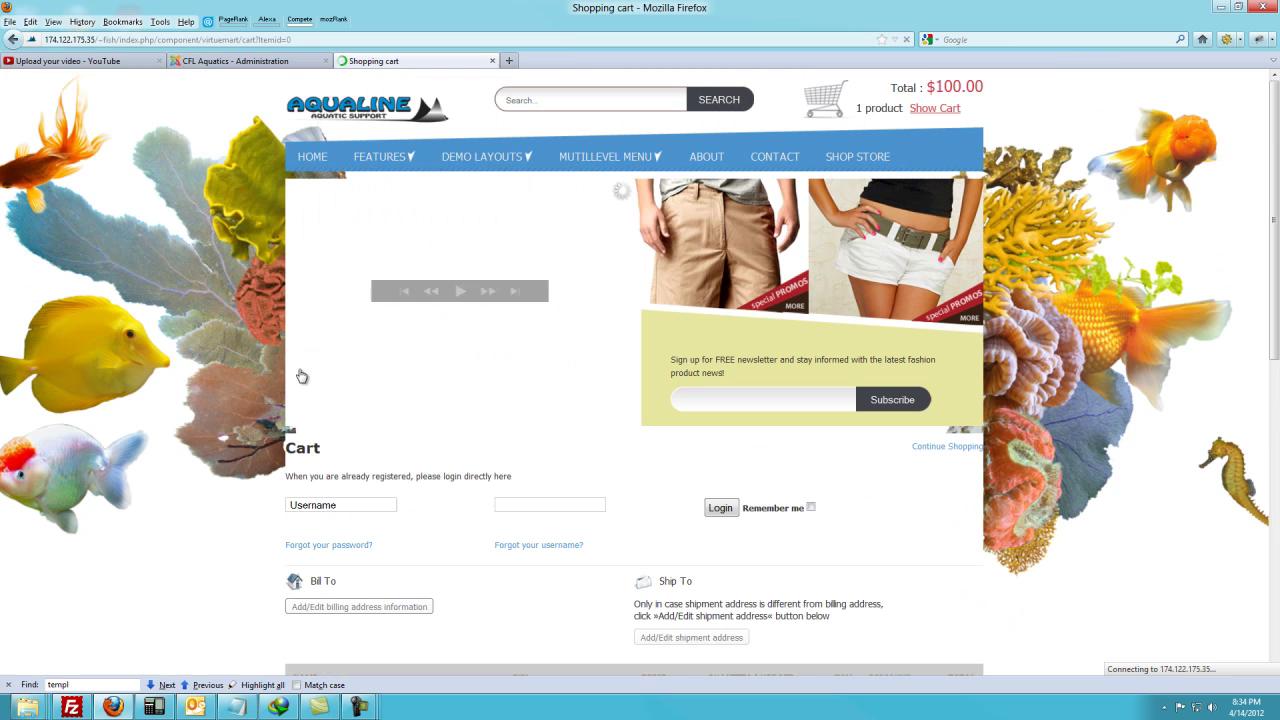
View the cart's available payment methods and return to the Checkout settings in the site administration
{"action": "scroll", "coordinate": [300, 530], "scroll_direction": "down", "scroll_amount": 5}
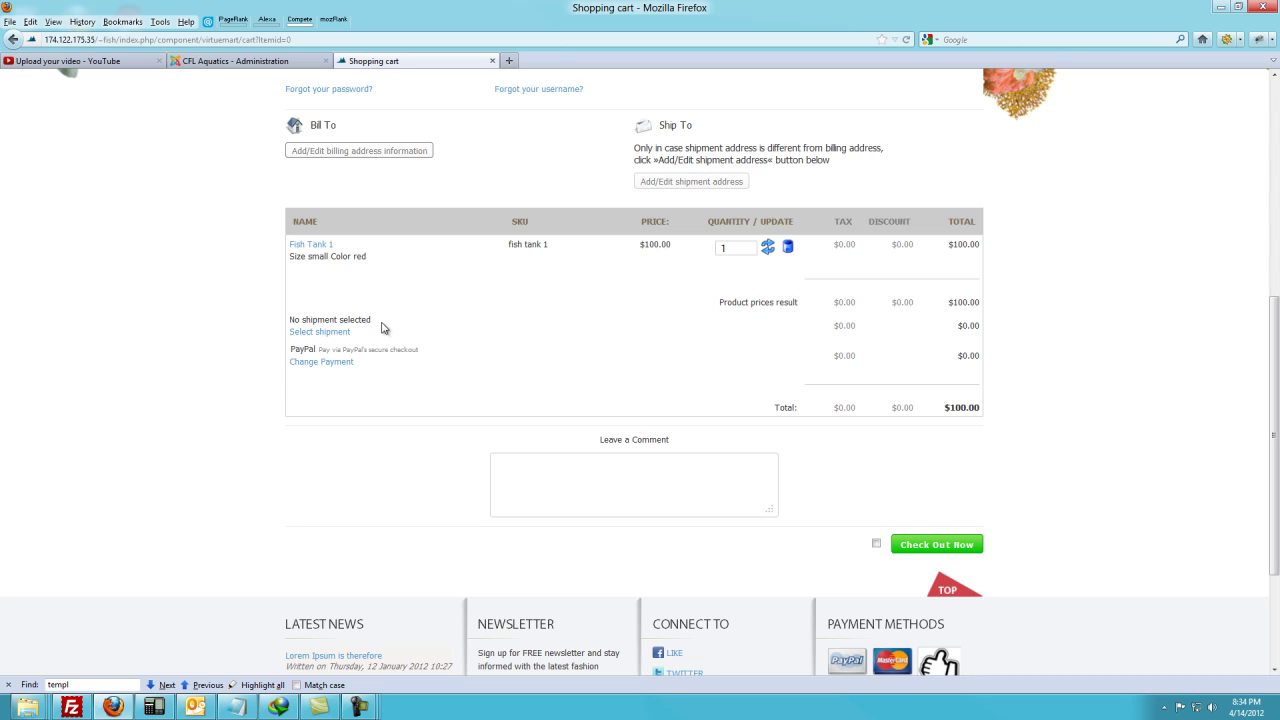
{"action": "left_click", "coordinate": [331, 365]}
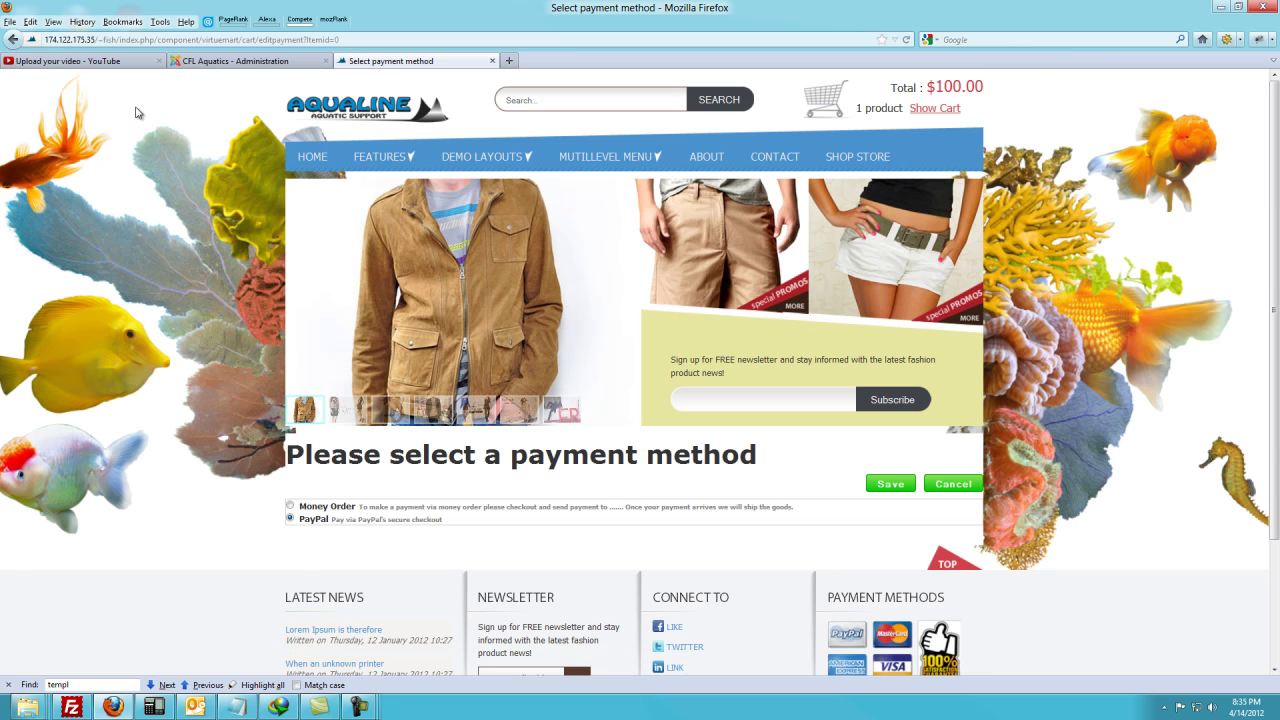
{"action": "left_click", "coordinate": [14, 40]}
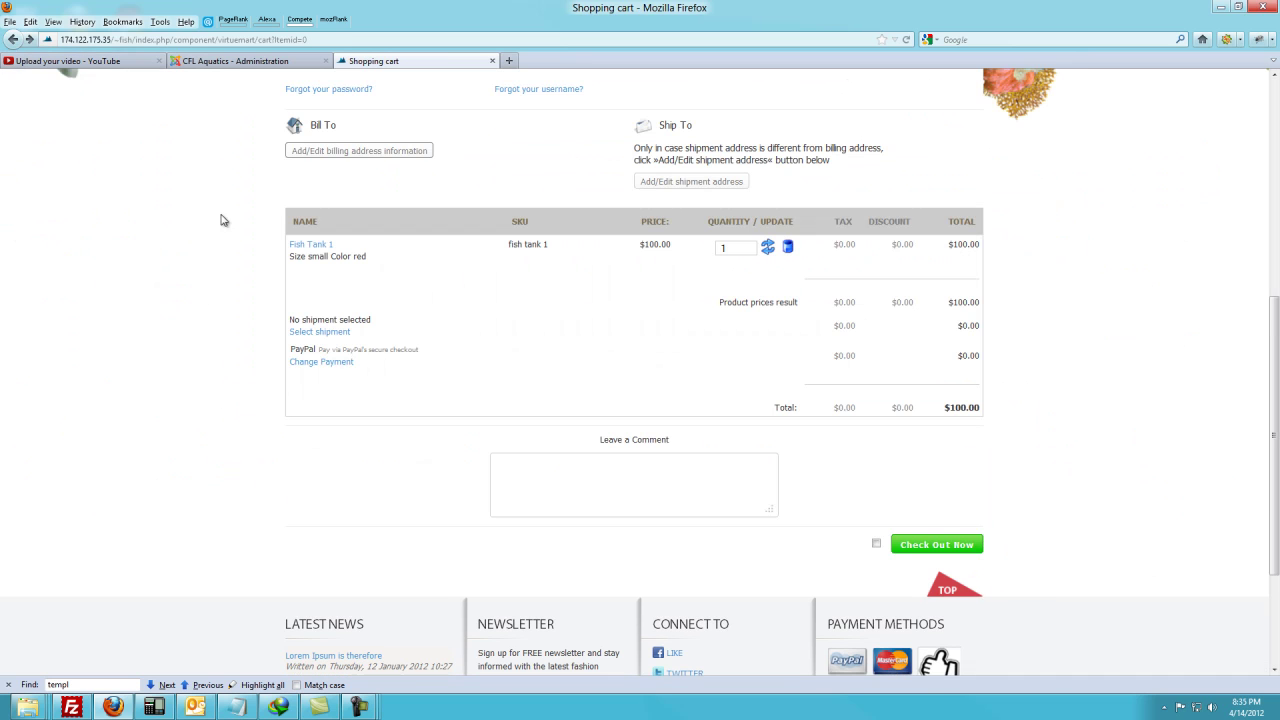
{"action": "left_click", "coordinate": [242, 62]}
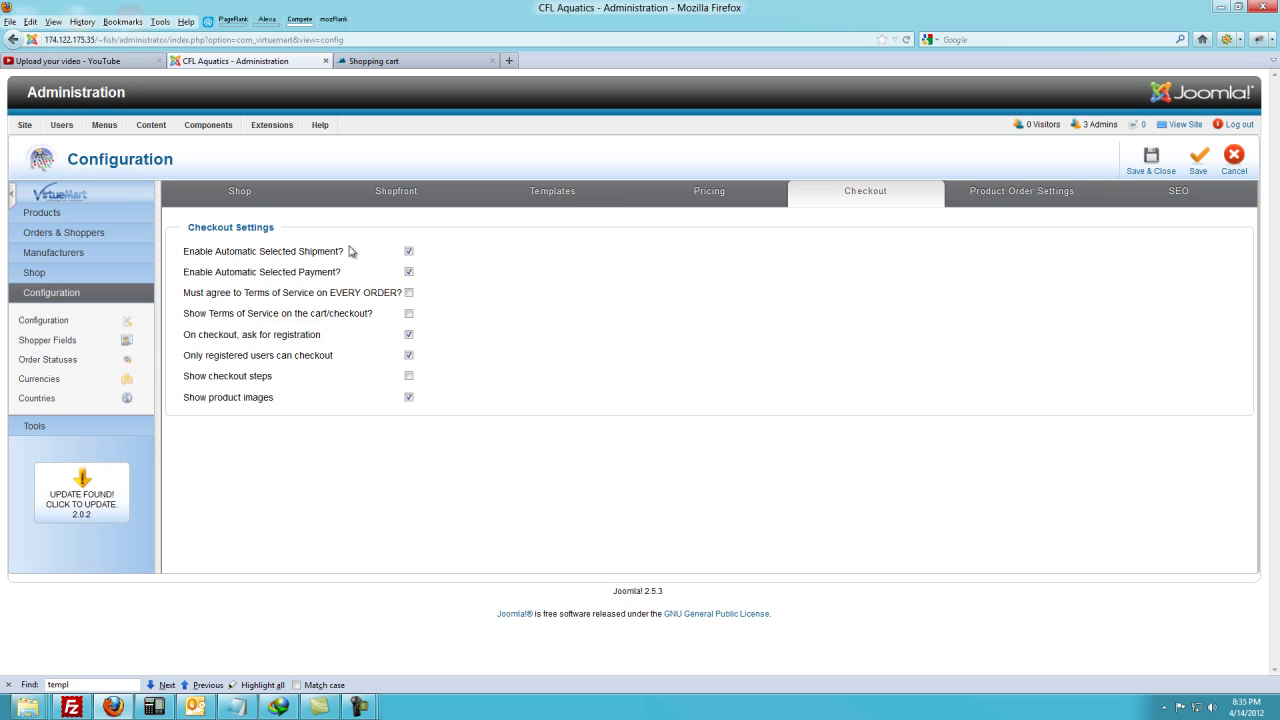
Review the Product Order Settings and the SEO settings, including the Seo Suffix, in the VirtueMart configuration
{"action": "left_click", "coordinate": [1025, 199]}
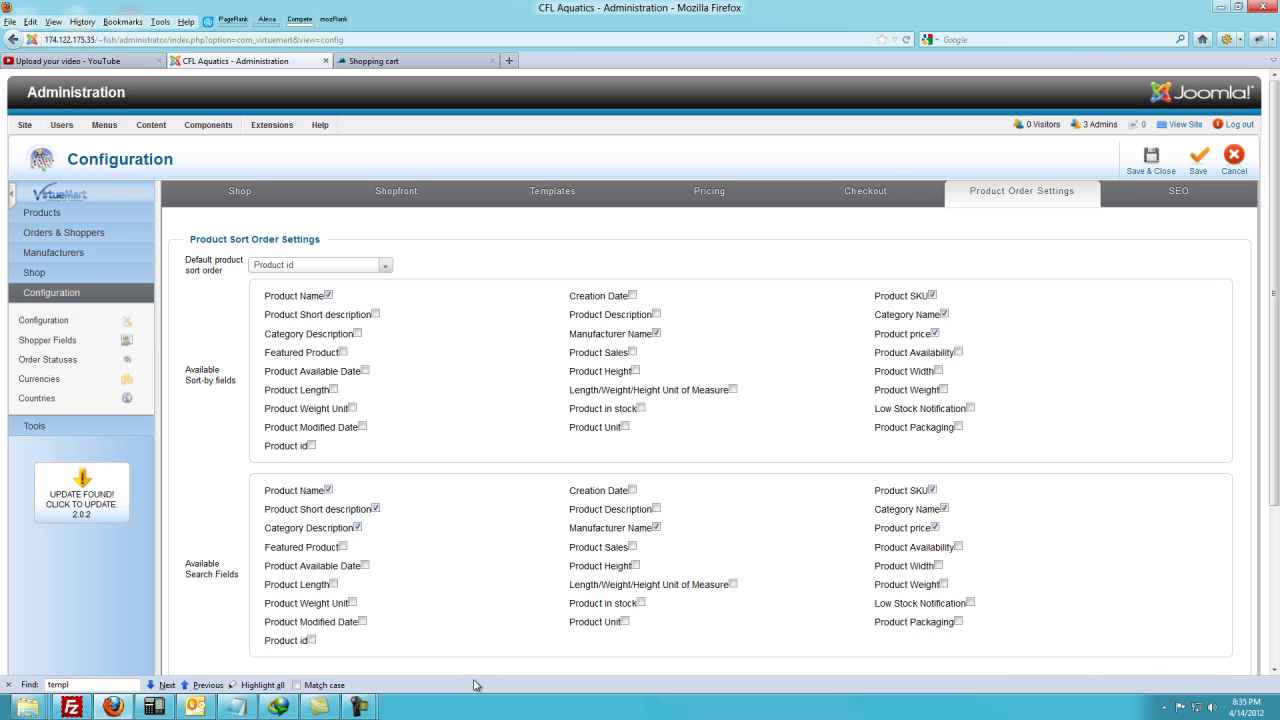
{"action": "left_click", "coordinate": [1195, 198]}
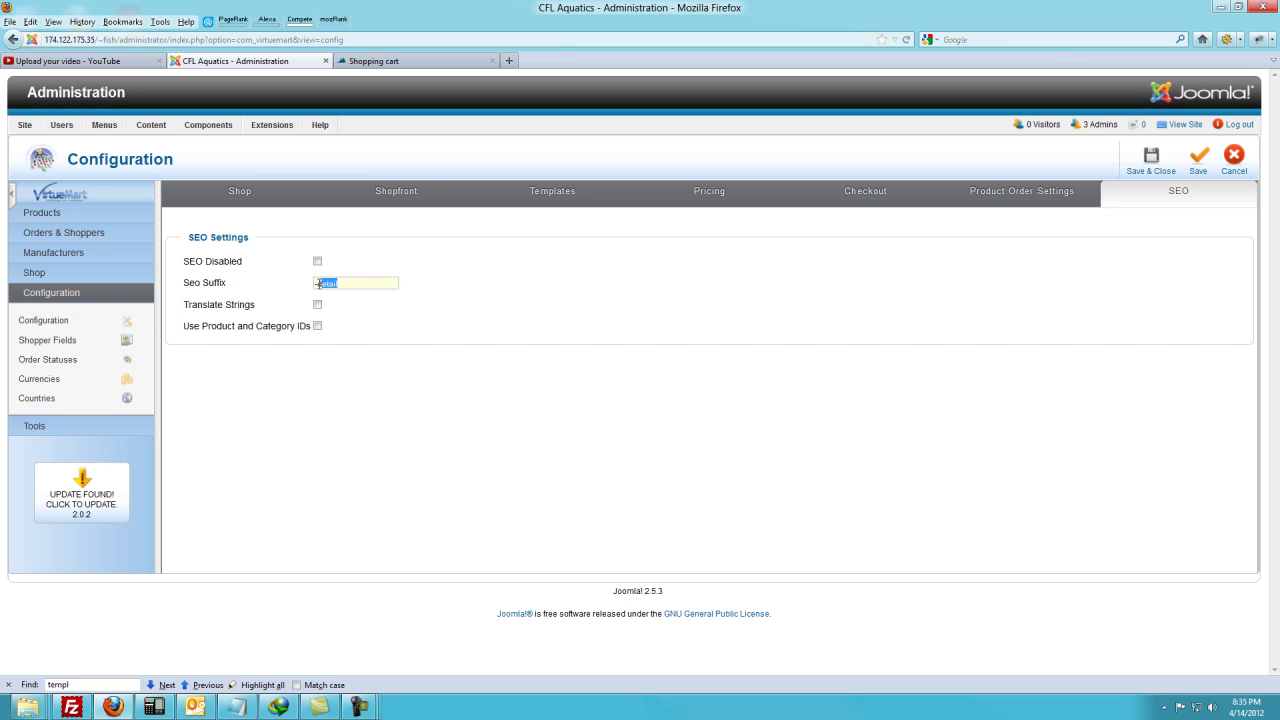
{"action": "left_click", "coordinate": [241, 288]}
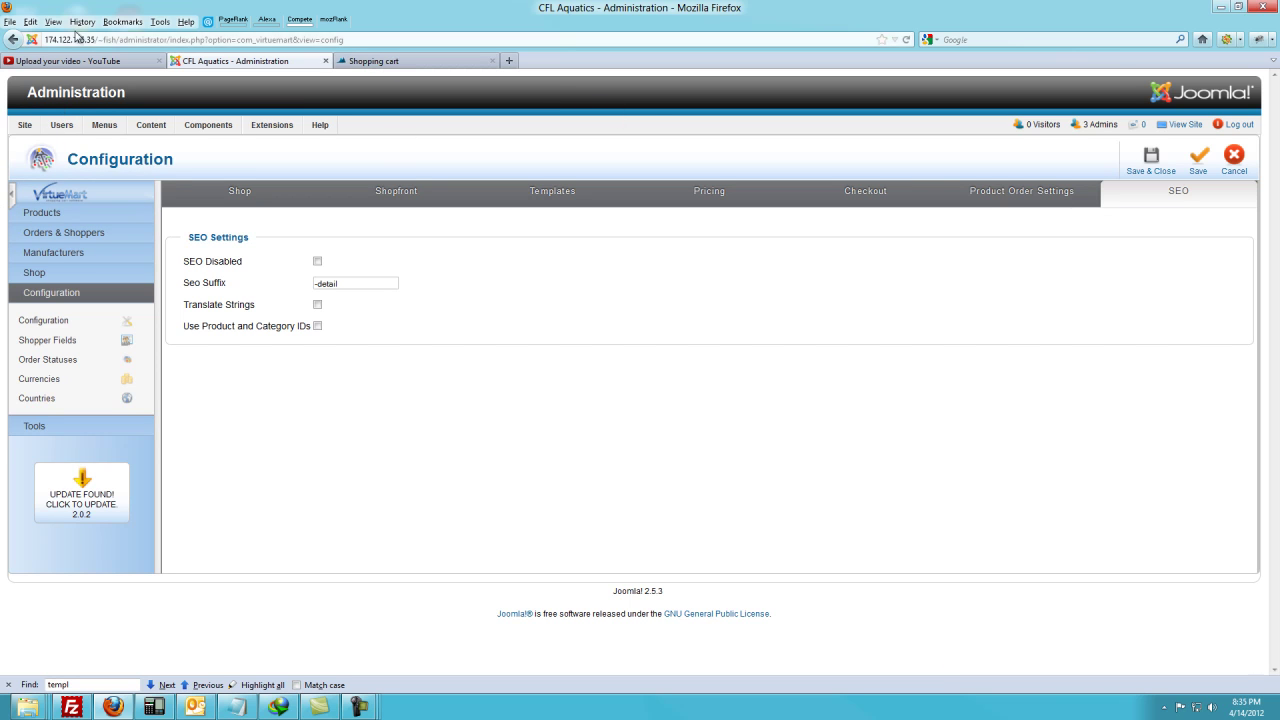
{"action": "mouse_move", "coordinate": [26, 127]}
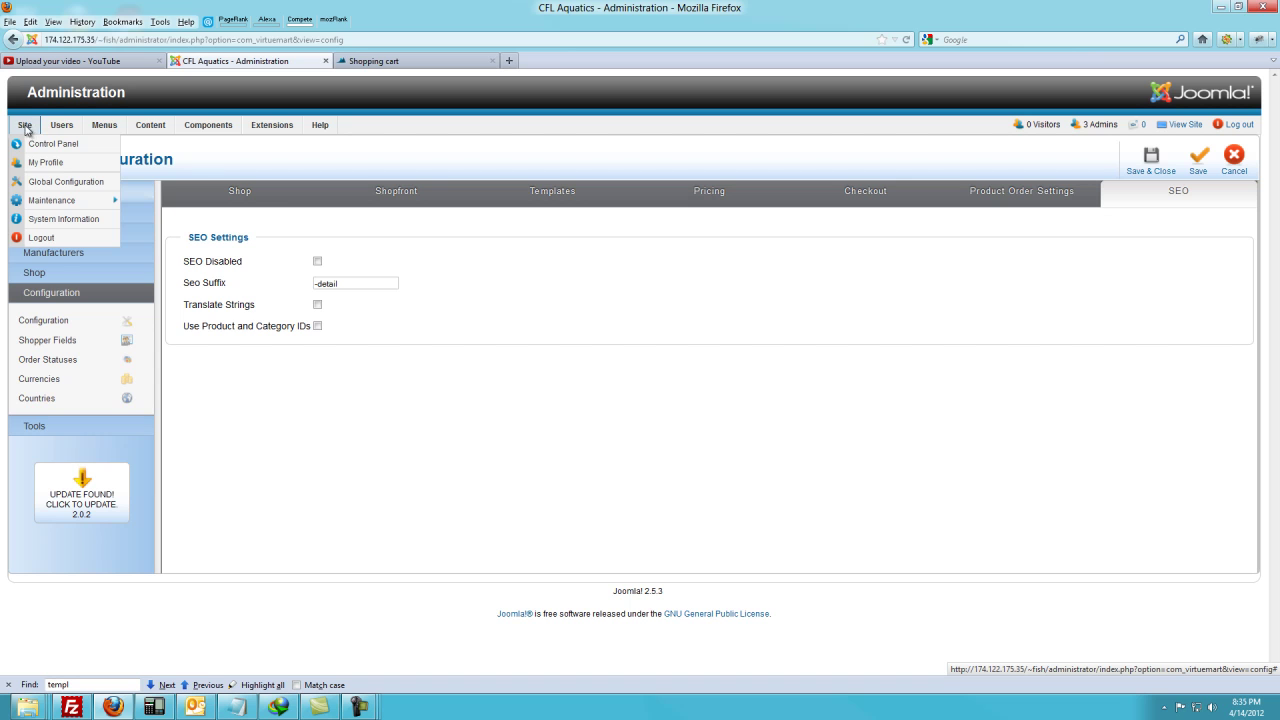
{"action": "mouse_move", "coordinate": [185, 127]}
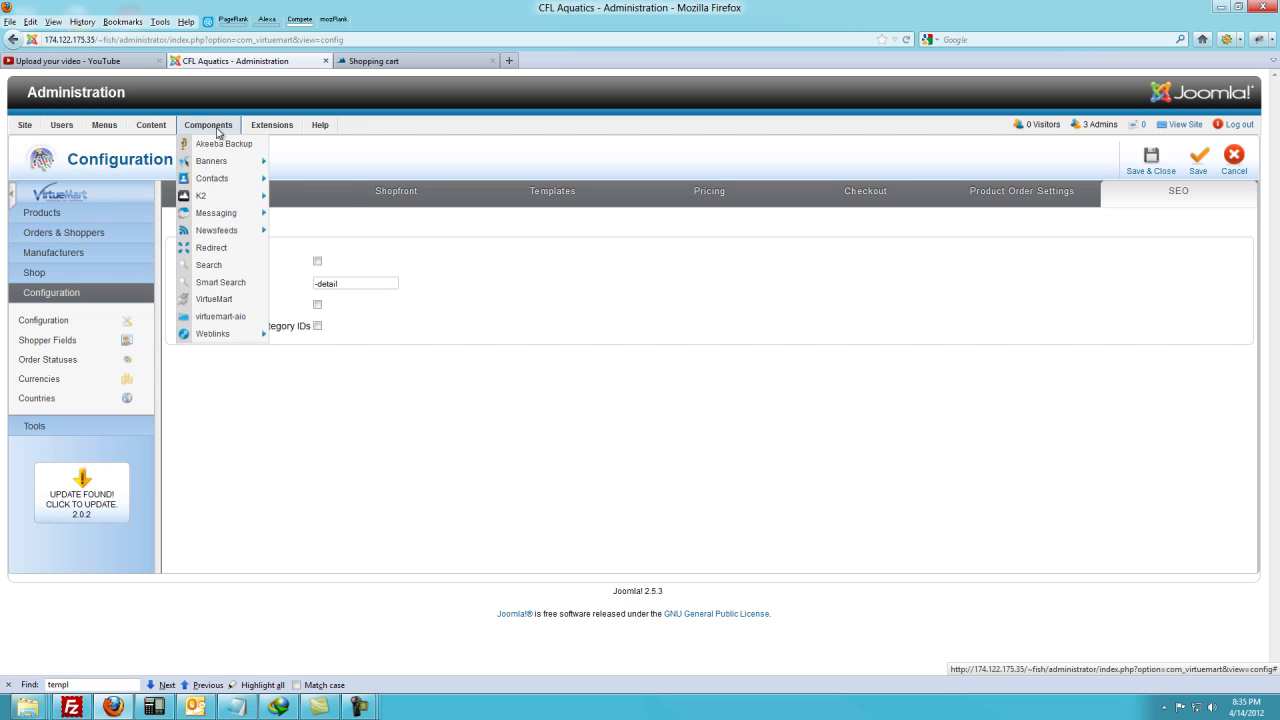
{"action": "mouse_move", "coordinate": [275, 125]}
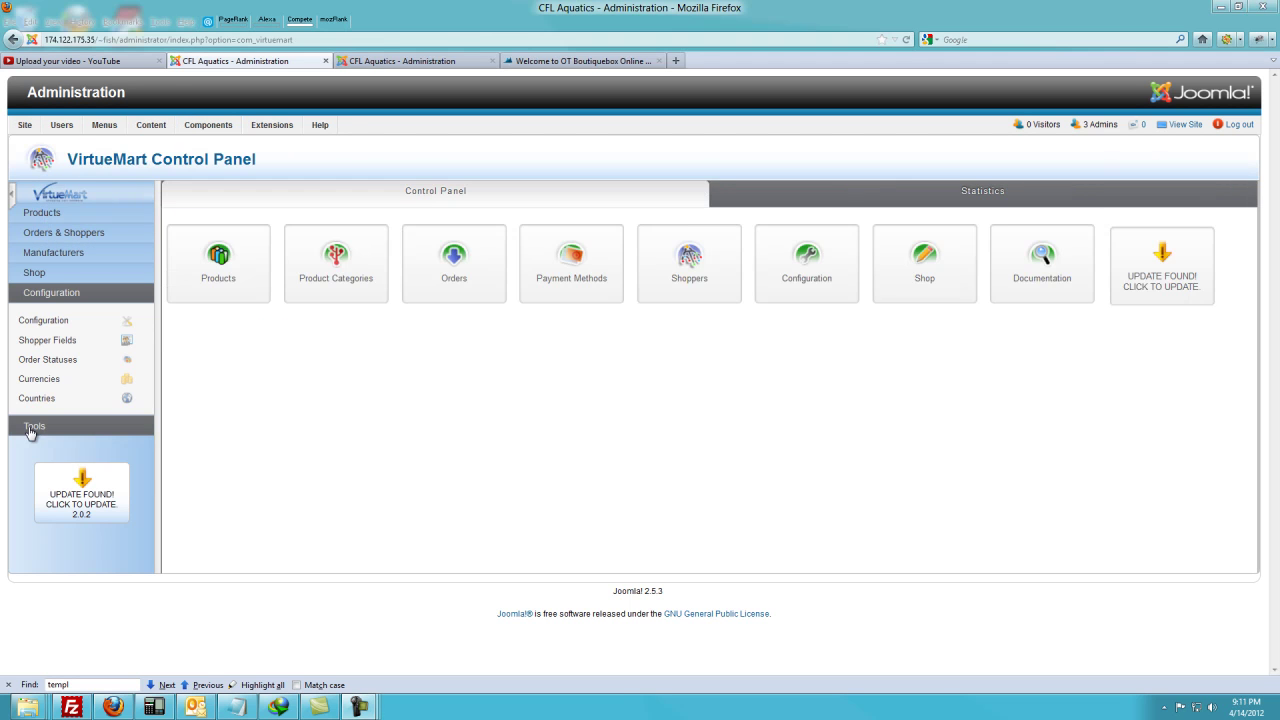
View VirtueMart's Tools options and open the Akeeba Backup component's control panel
{"action": "left_click", "coordinate": [30, 428]}
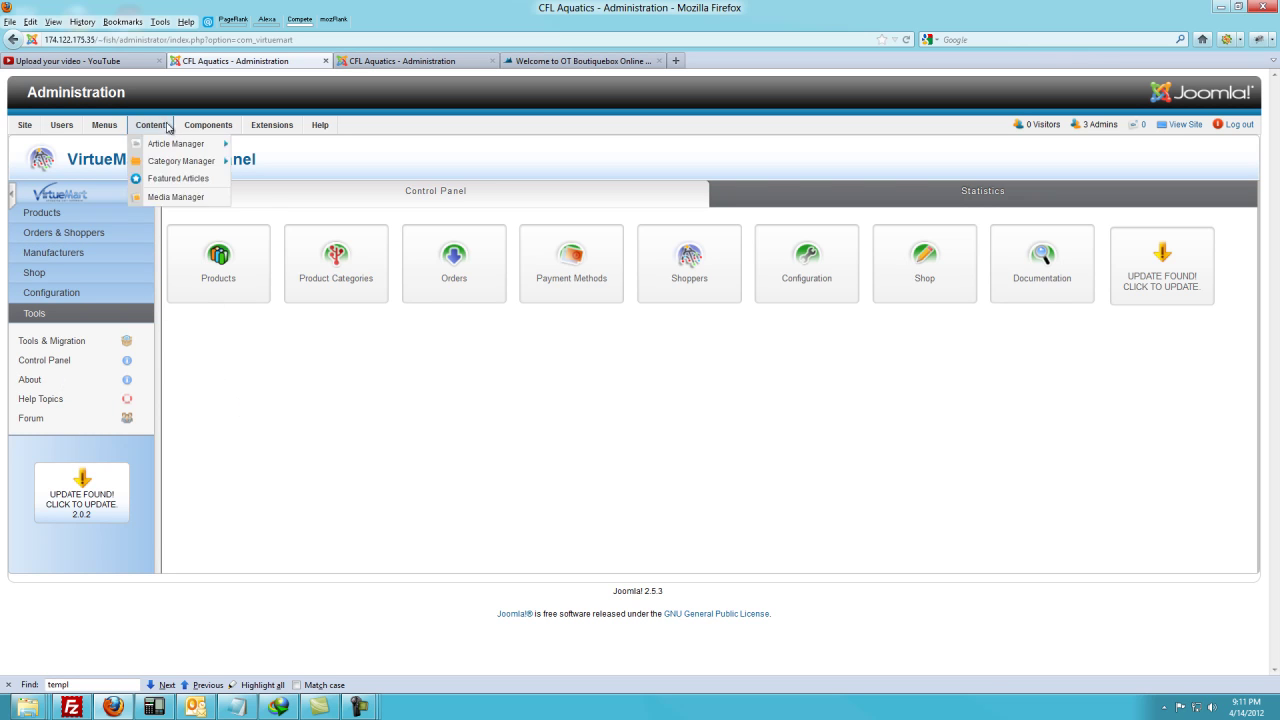
{"action": "mouse_move", "coordinate": [208, 125]}
{"action": "left_click", "coordinate": [213, 148]}
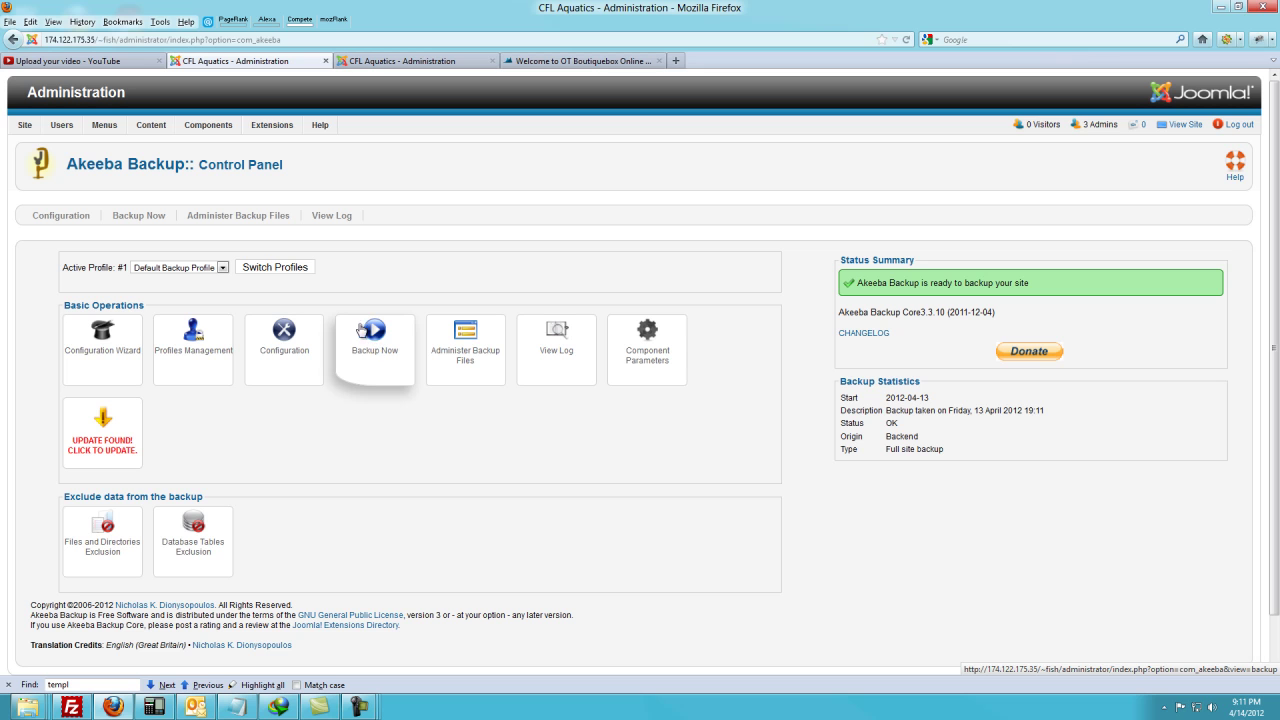
Open the virtuemart-aio component and view its live update information
{"action": "mouse_move", "coordinate": [208, 126]}
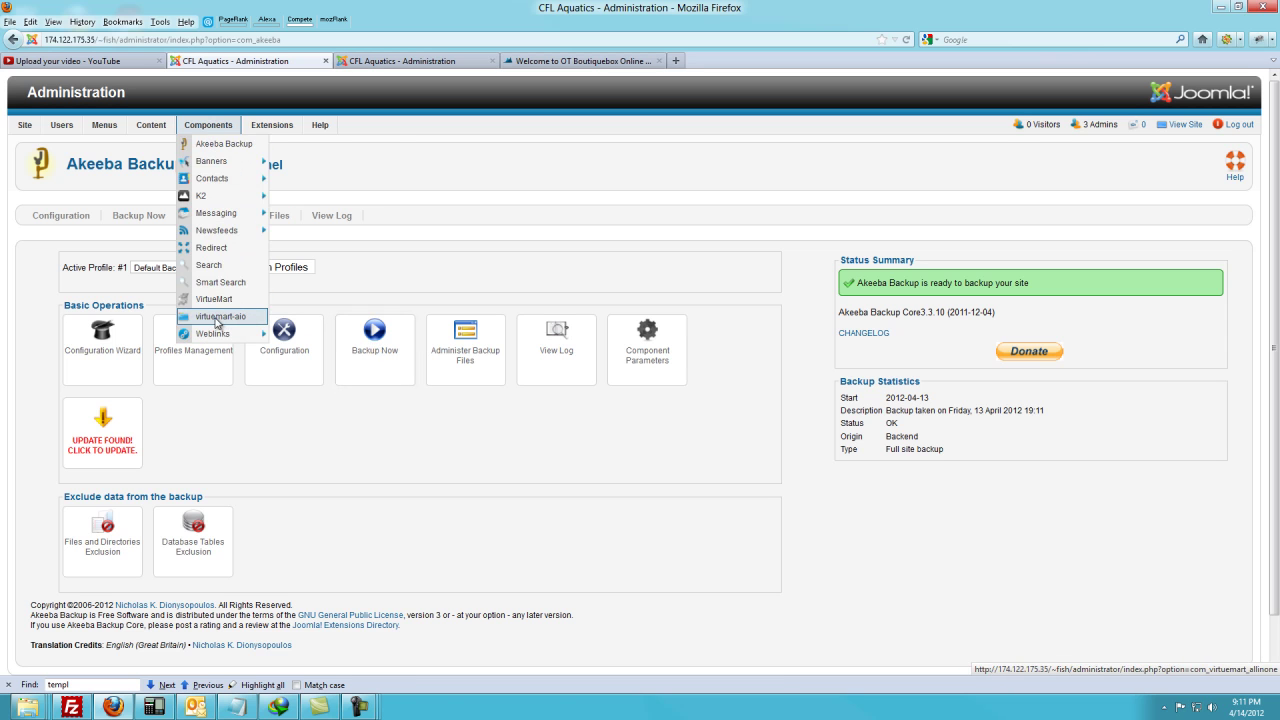
{"action": "left_click", "coordinate": [217, 318]}
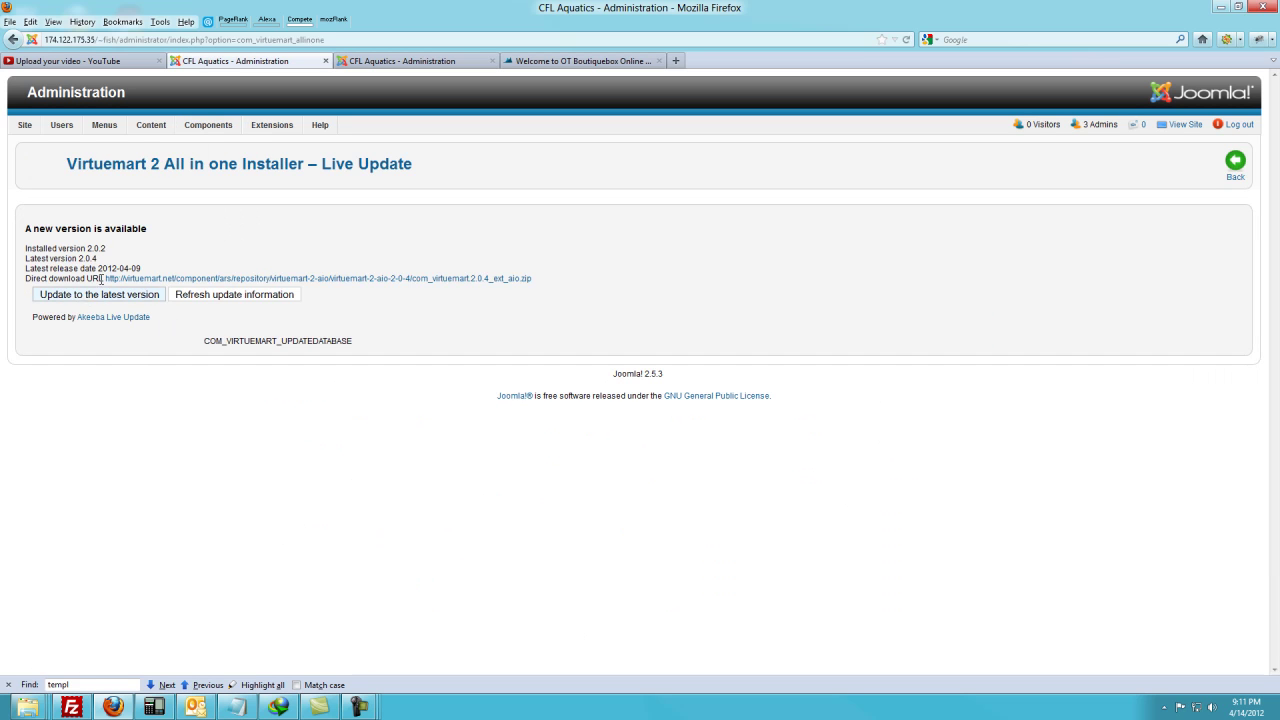
{"action": "mouse_move", "coordinate": [220, 124]}
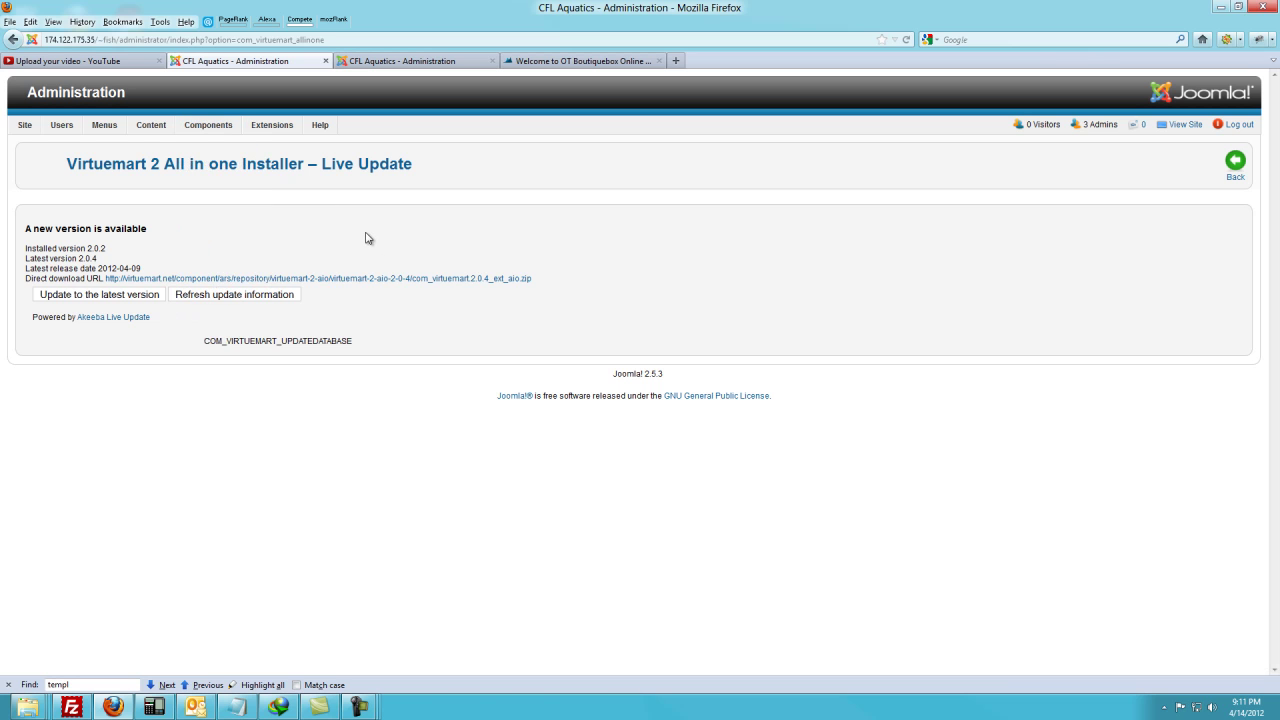
{"action": "mouse_move", "coordinate": [180, 132]}
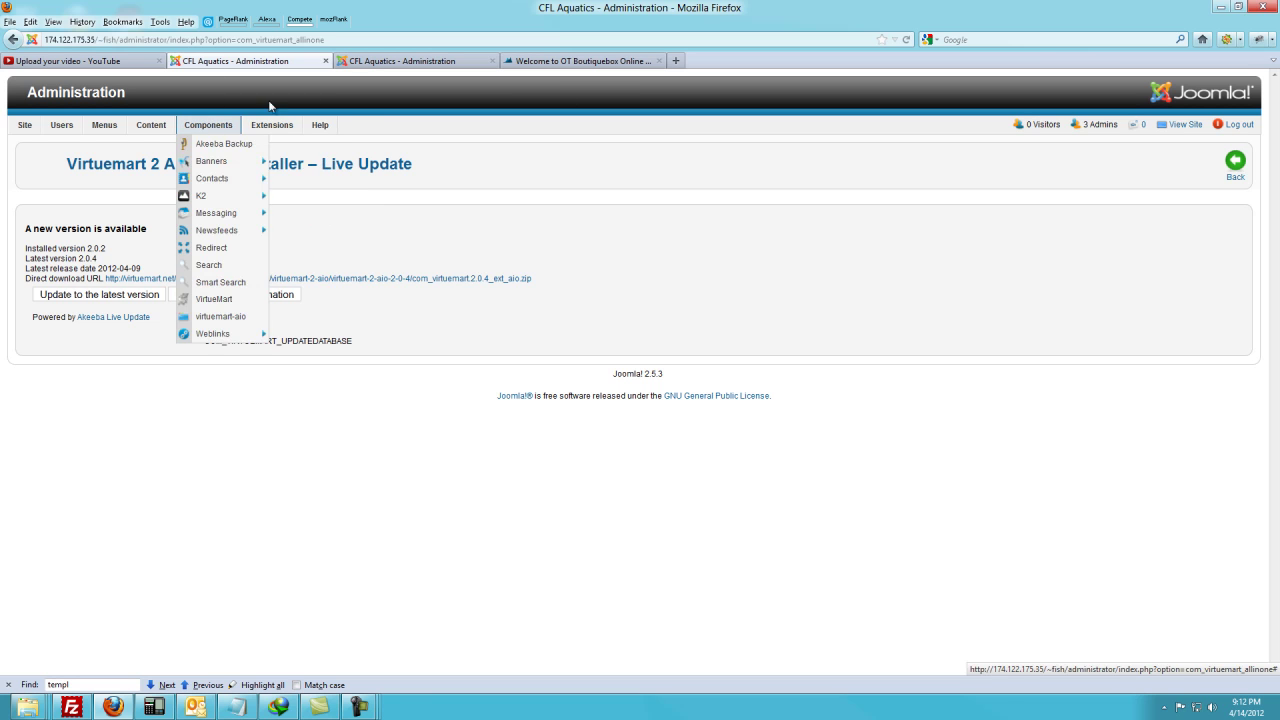
Switch to the storefront home page and look through its Latest Products listing
{"action": "left_click", "coordinate": [380, 62]}
{"action": "left_click", "coordinate": [515, 62]}
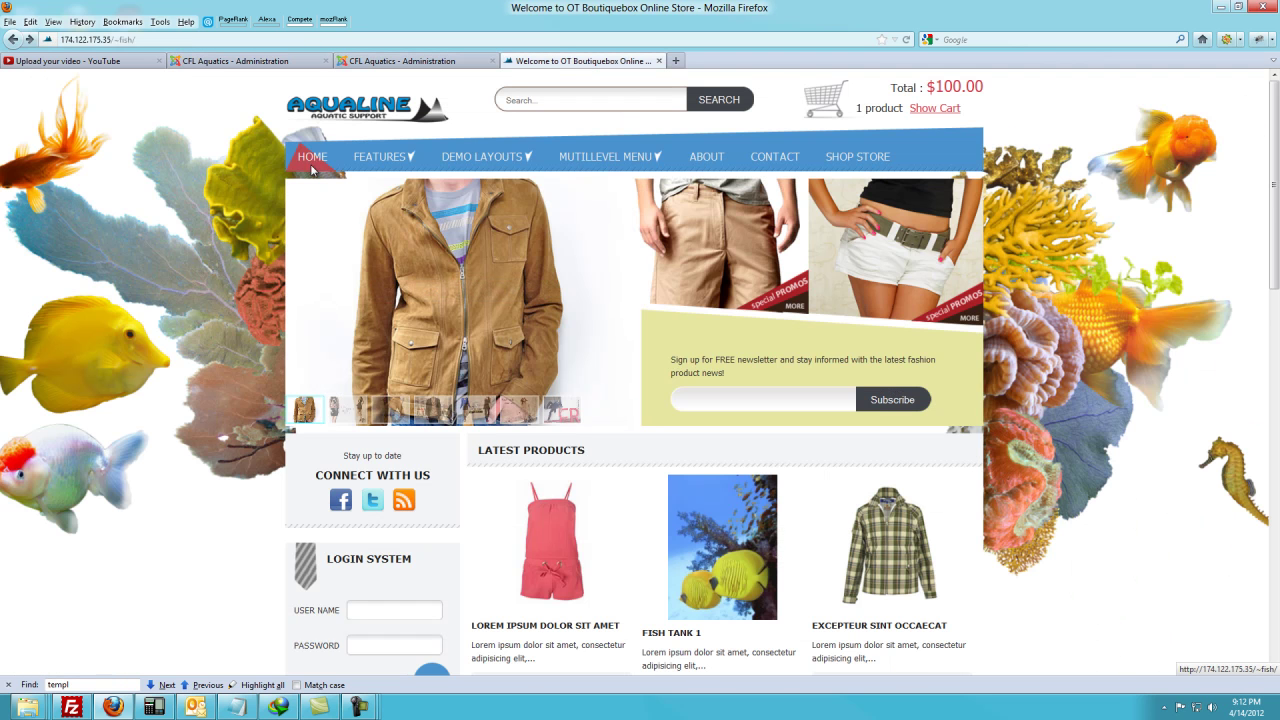
{"action": "scroll", "coordinate": [313, 170], "scroll_direction": "down", "scroll_amount": 3}
{"action": "scroll", "coordinate": [450, 300], "scroll_direction": "up", "scroll_amount": 1}
{"action": "scroll", "coordinate": [600, 430], "scroll_direction": "down", "scroll_amount": 6}
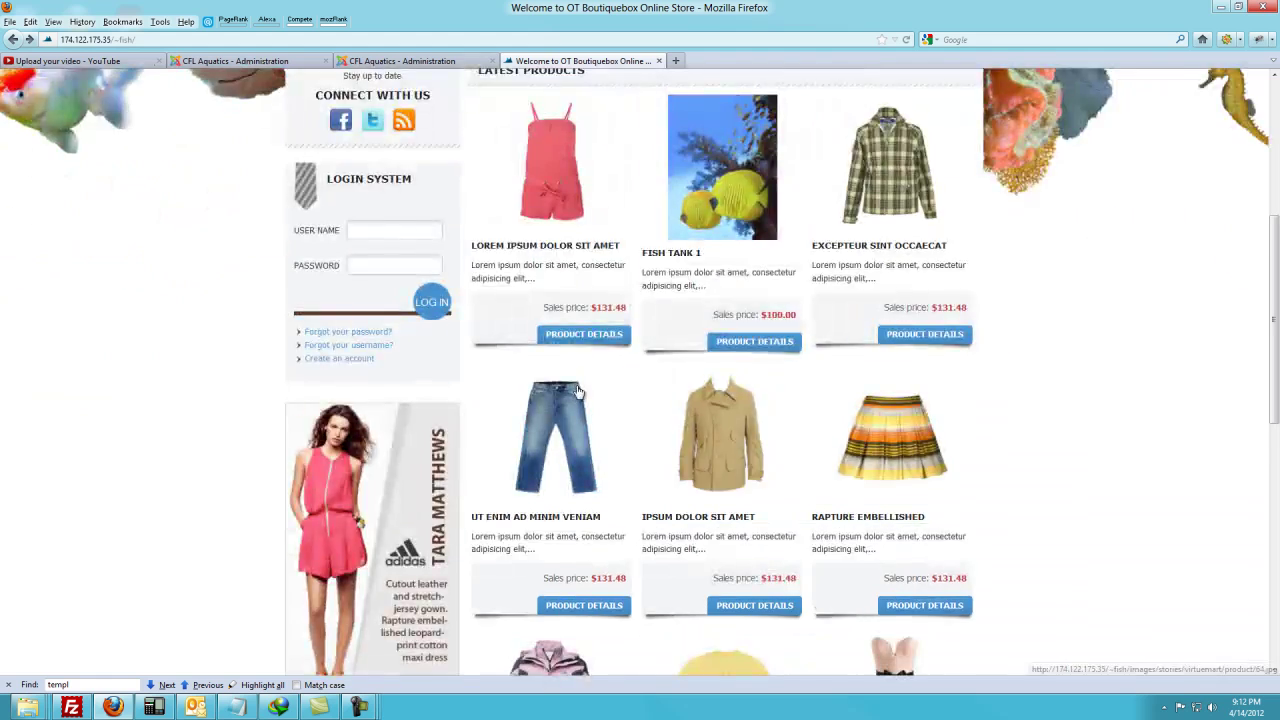
{"action": "scroll", "coordinate": [577, 392], "scroll_direction": "up", "scroll_amount": 4}
{"action": "scroll", "coordinate": [525, 330], "scroll_direction": "down", "scroll_amount": 1}
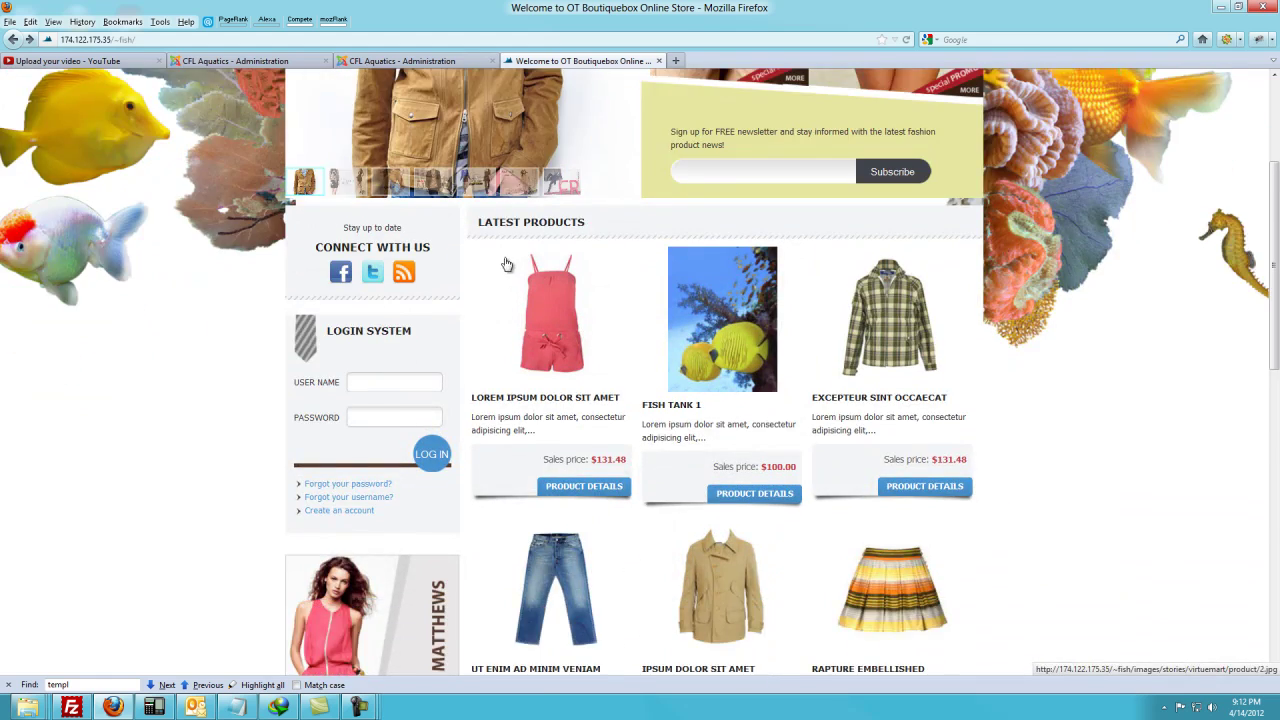
{"action": "scroll", "coordinate": [507, 264], "scroll_direction": "up", "scroll_amount": 3}
{"action": "scroll", "coordinate": [500, 285], "scroll_direction": "down", "scroll_amount": 4}
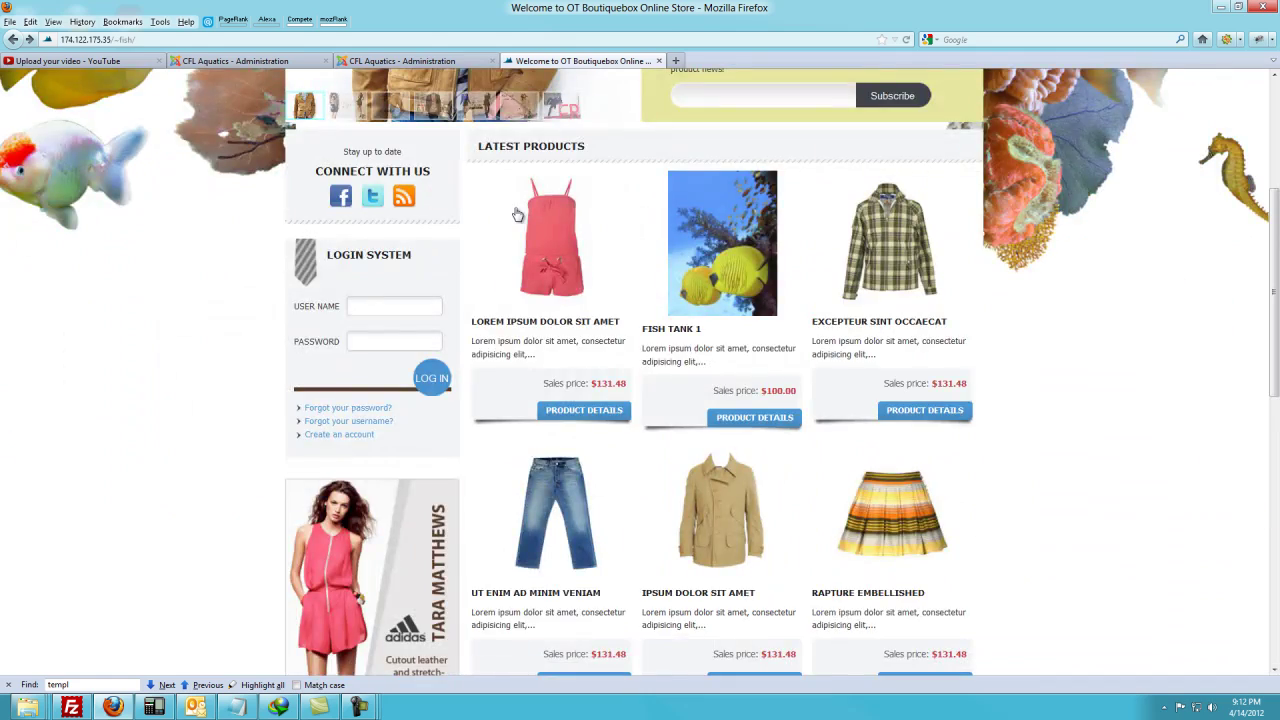
{"action": "scroll", "coordinate": [800, 447], "scroll_direction": "down", "scroll_amount": 3}
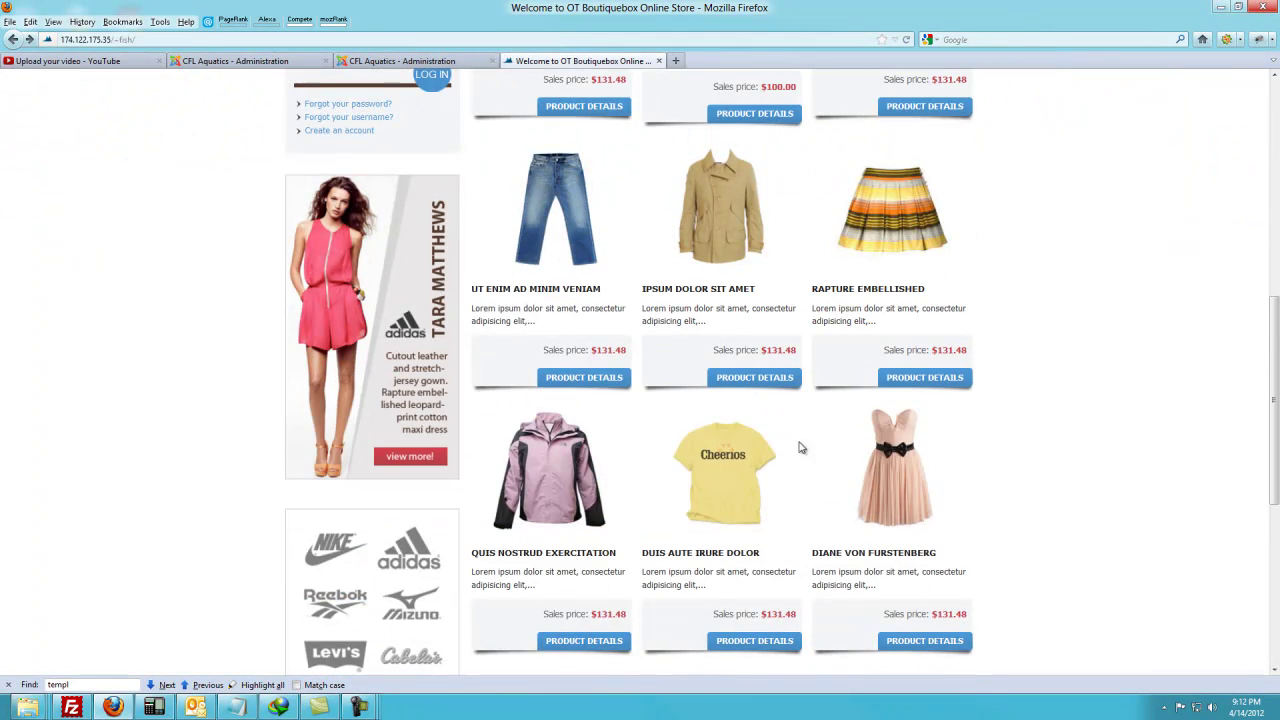
Switch to the Joomla administration and open the Main Menu's Shop Store item for editing
{"action": "scroll", "coordinate": [790, 470], "scroll_direction": "up", "scroll_amount": 1}
{"action": "scroll", "coordinate": [835, 433], "scroll_direction": "up", "scroll_amount": 3}
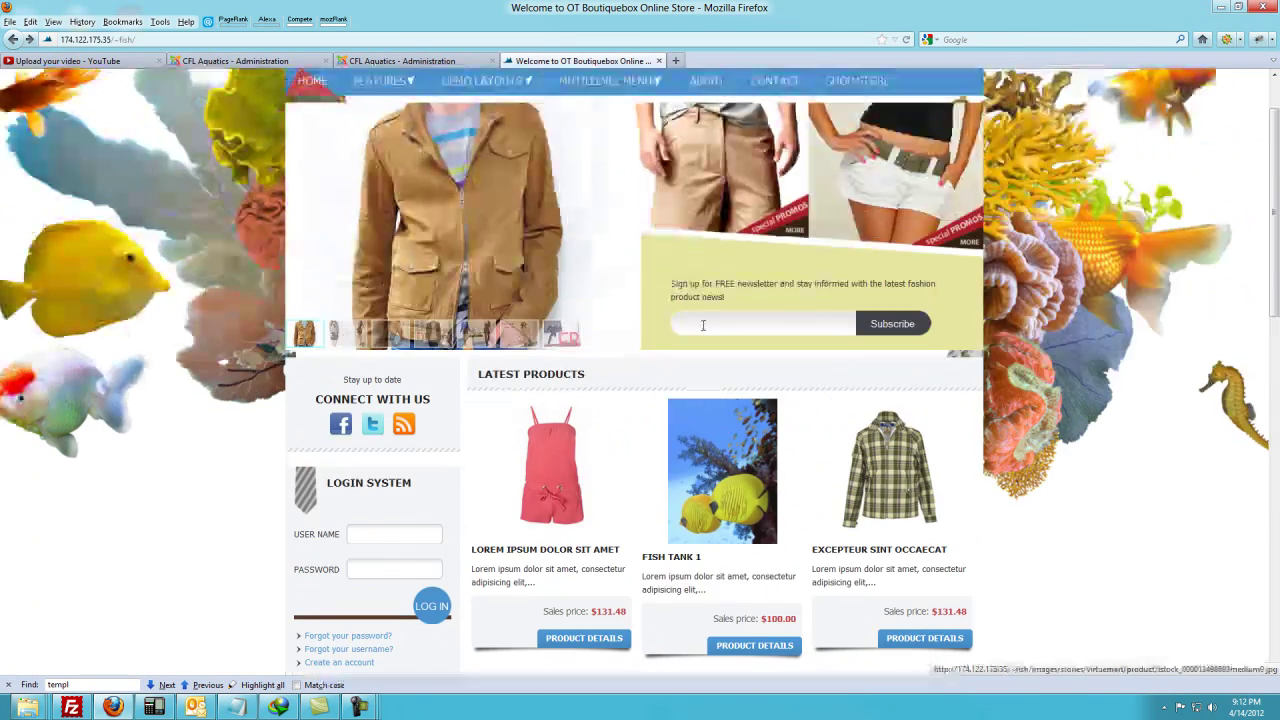
{"action": "mouse_move", "coordinate": [525, 79]}
{"action": "left_click", "coordinate": [252, 61]}
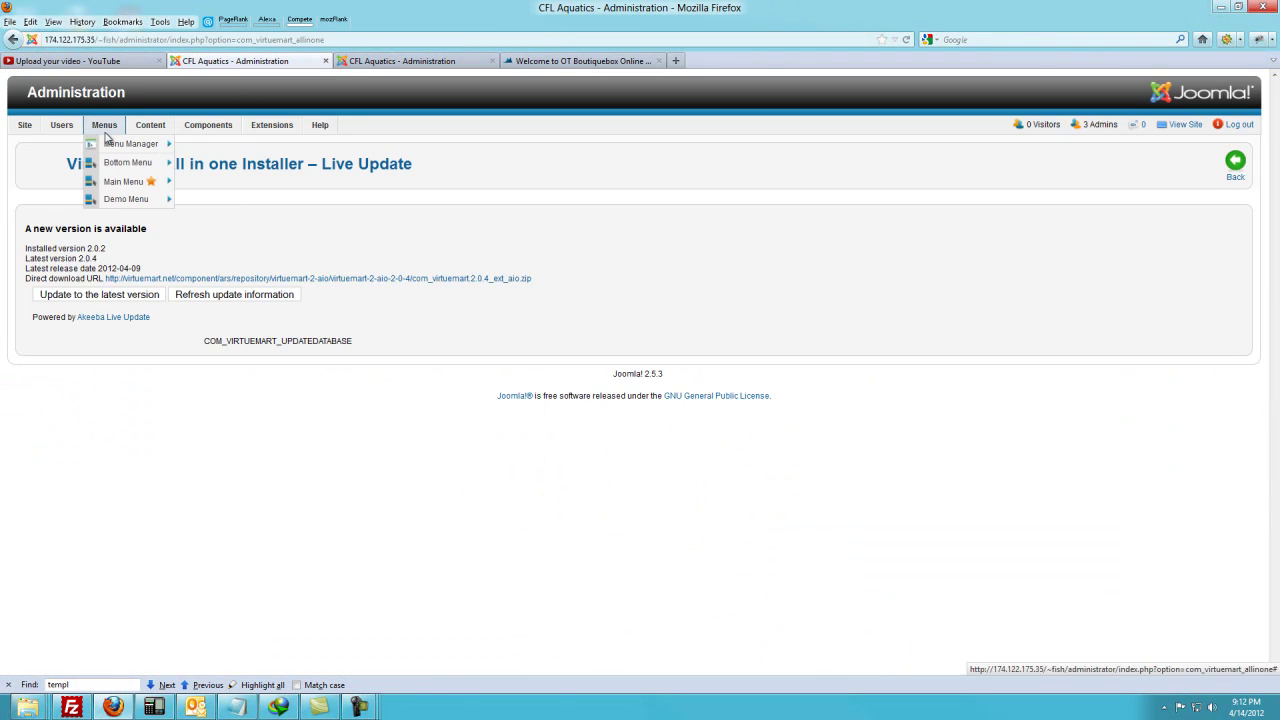
{"action": "left_click", "coordinate": [115, 188]}
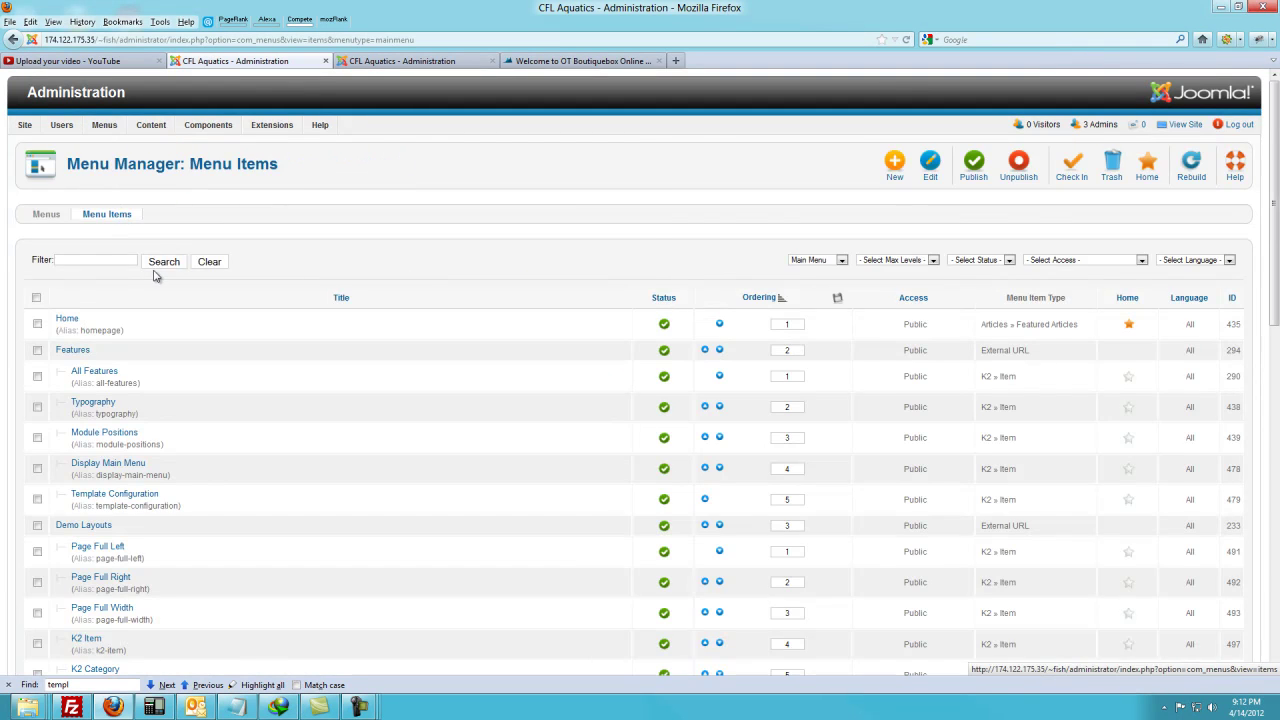
{"action": "scroll", "coordinate": [143, 360], "scroll_direction": "down", "scroll_amount": 15}
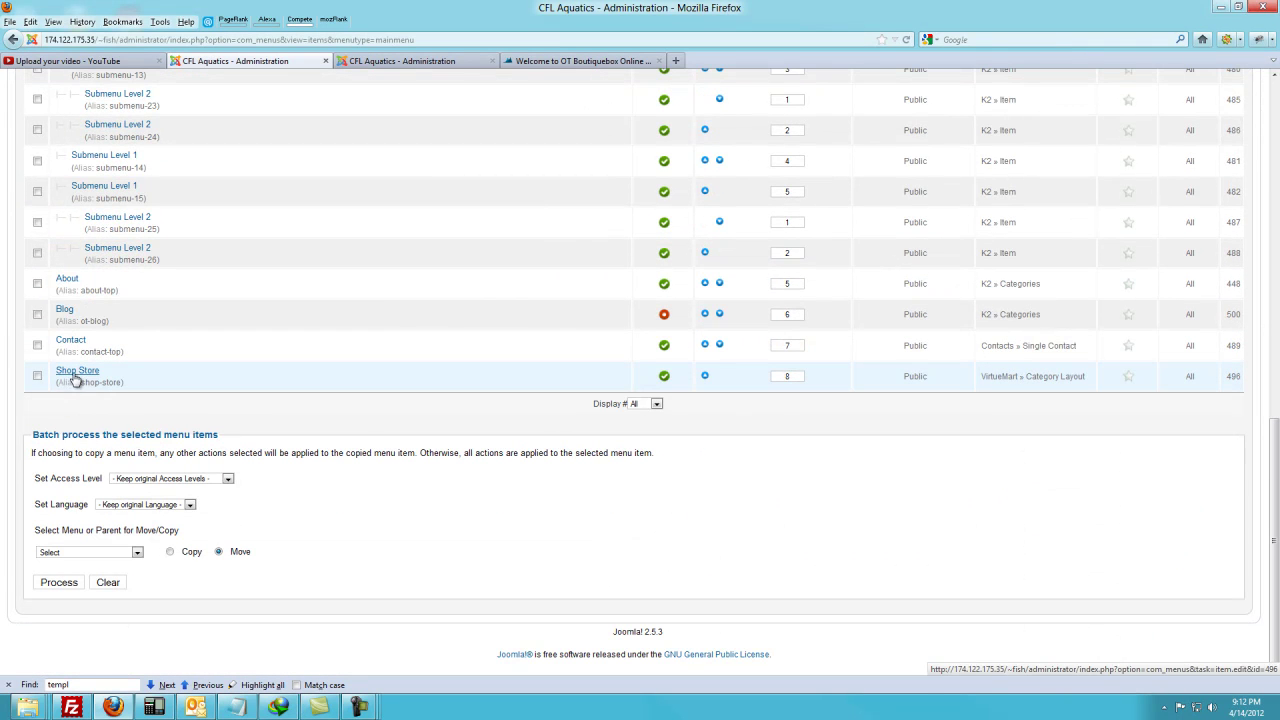
{"action": "left_click", "coordinate": [75, 372]}
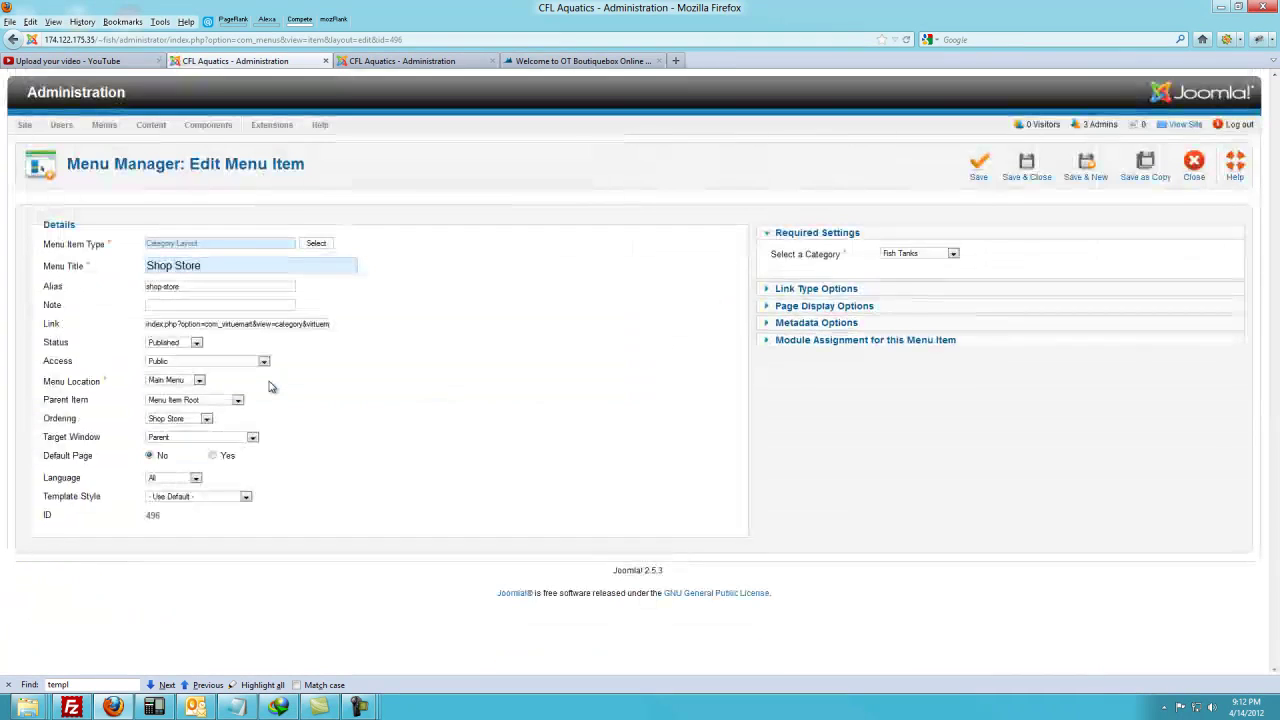
Return to the storefront, open the Shop Store page and look through its product category listing
{"action": "left_click", "coordinate": [507, 66]}
{"action": "scroll", "coordinate": [987, 195], "scroll_direction": "up", "scroll_amount": 2}
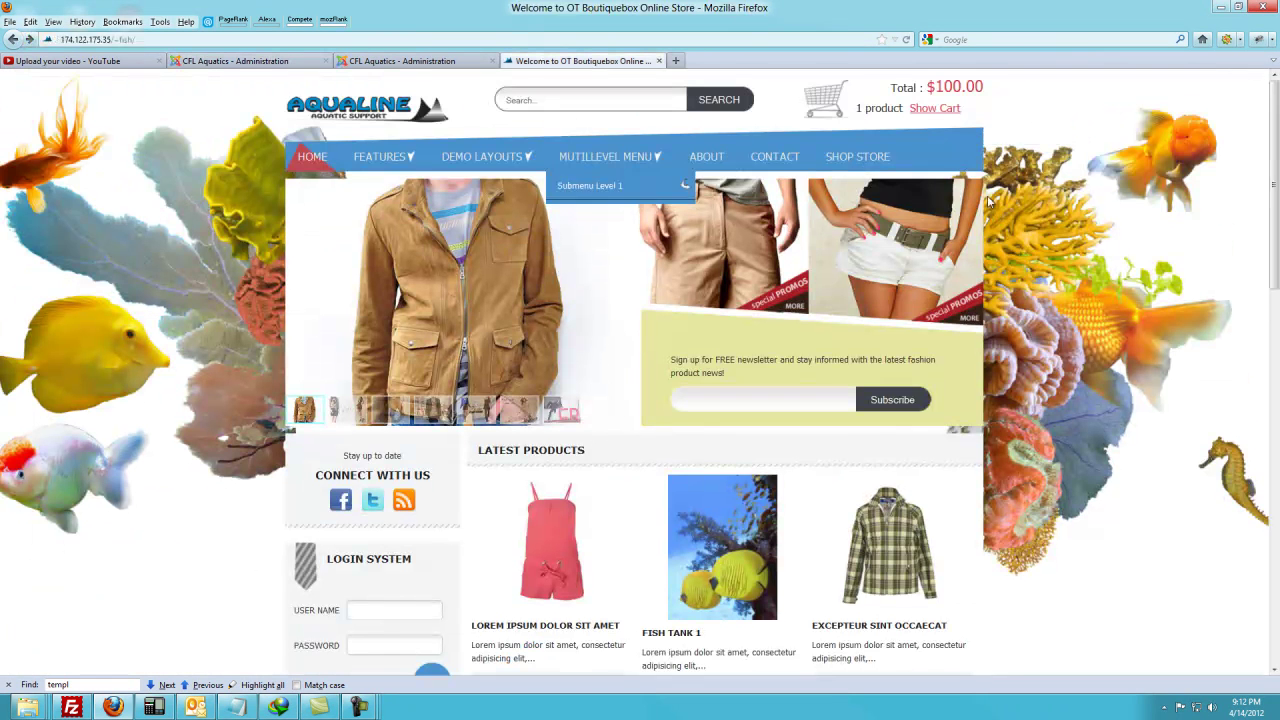
{"action": "left_click", "coordinate": [848, 158]}
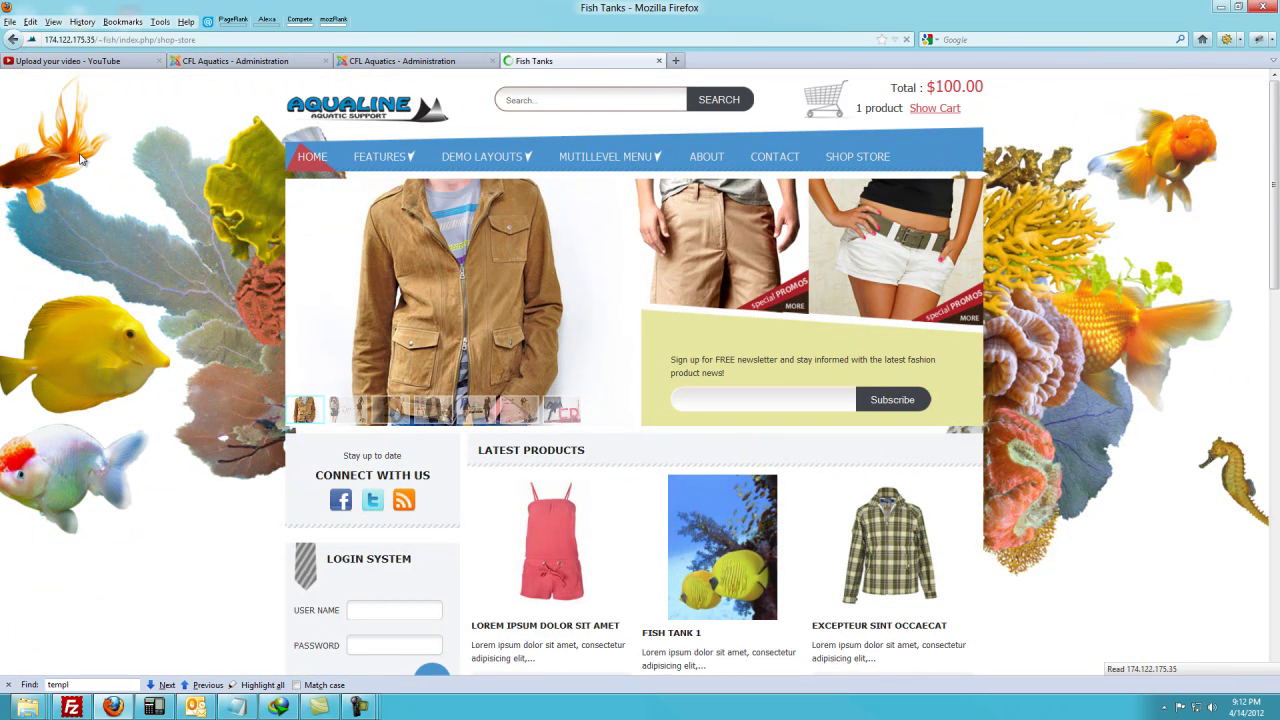
{"action": "scroll", "coordinate": [133, 175], "scroll_direction": "down", "scroll_amount": 5}
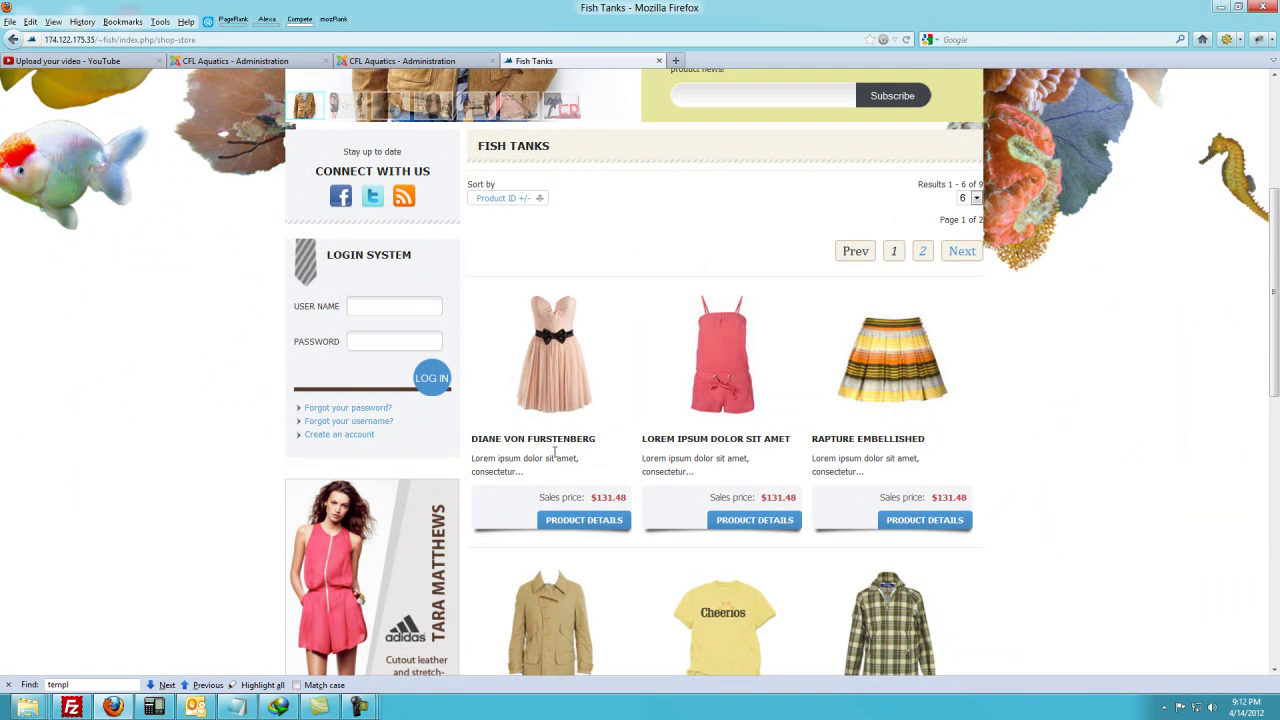
{"action": "scroll", "coordinate": [470, 294], "scroll_direction": "up", "scroll_amount": 3}
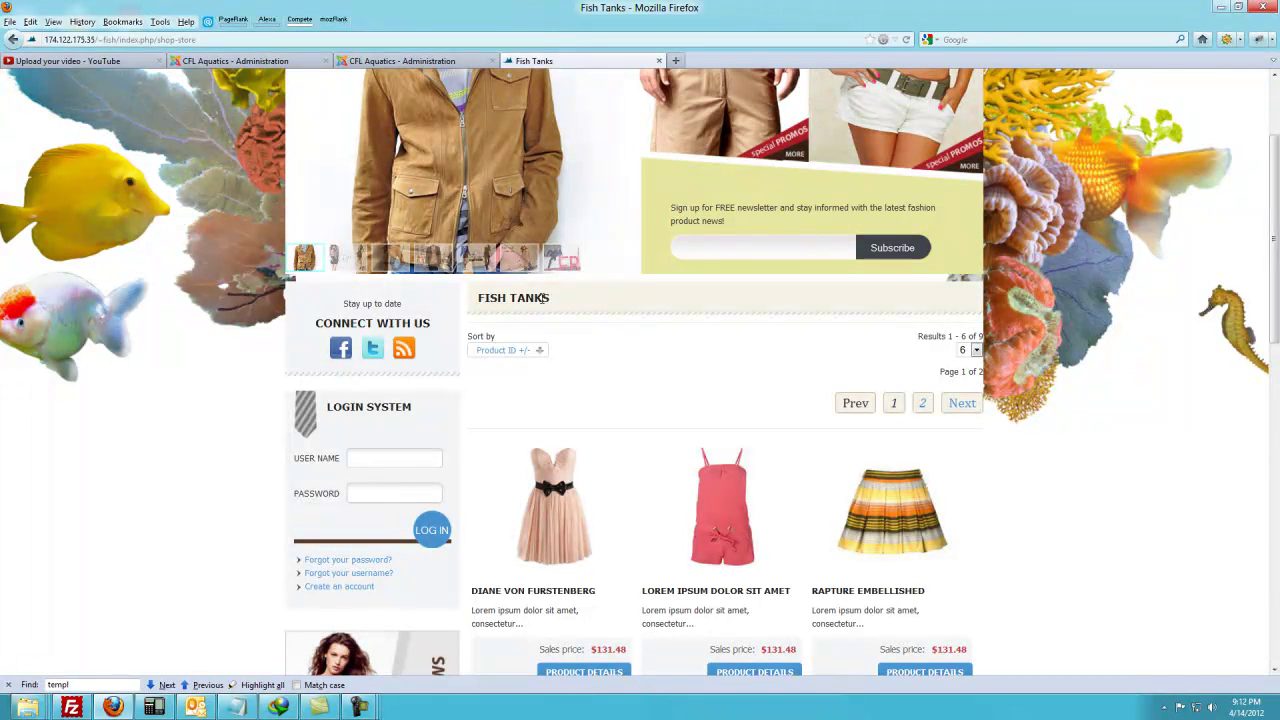
{"action": "left_click", "coordinate": [521, 314]}
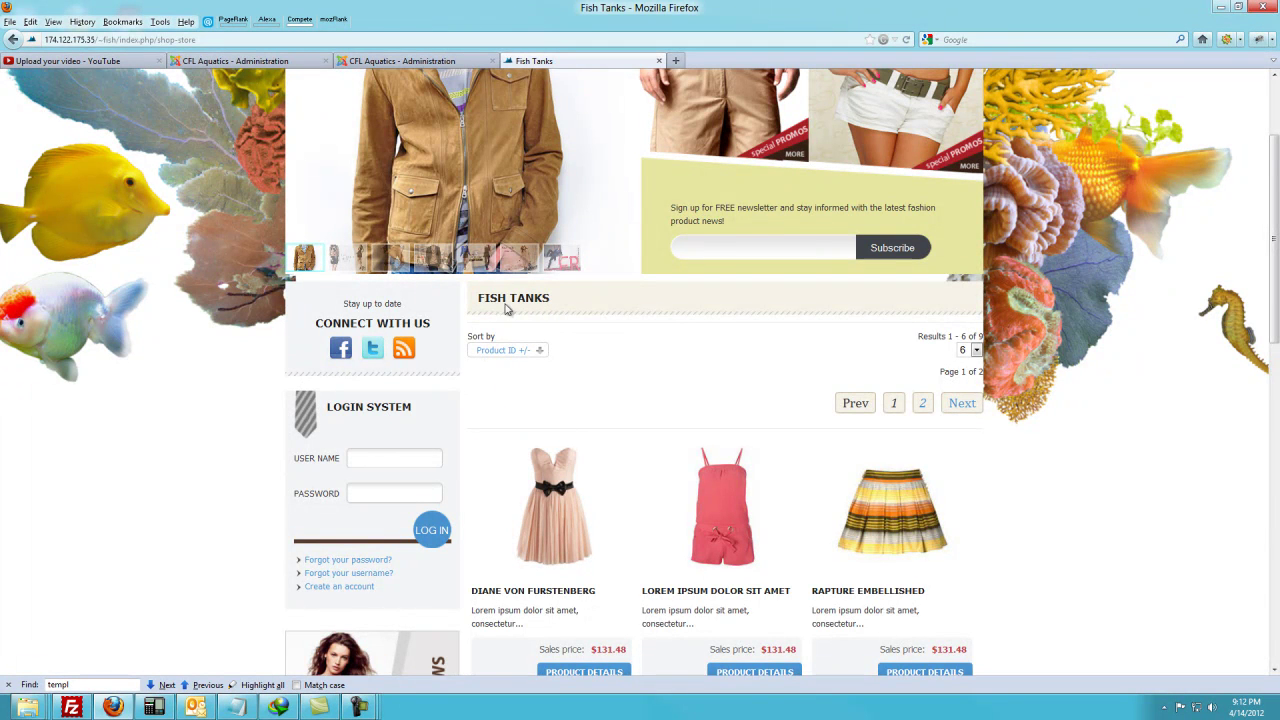
In the other administration tab, open the Shop Store menu item and change its type to VirtueMart's Product Details Layout
{"action": "left_click", "coordinate": [388, 62]}
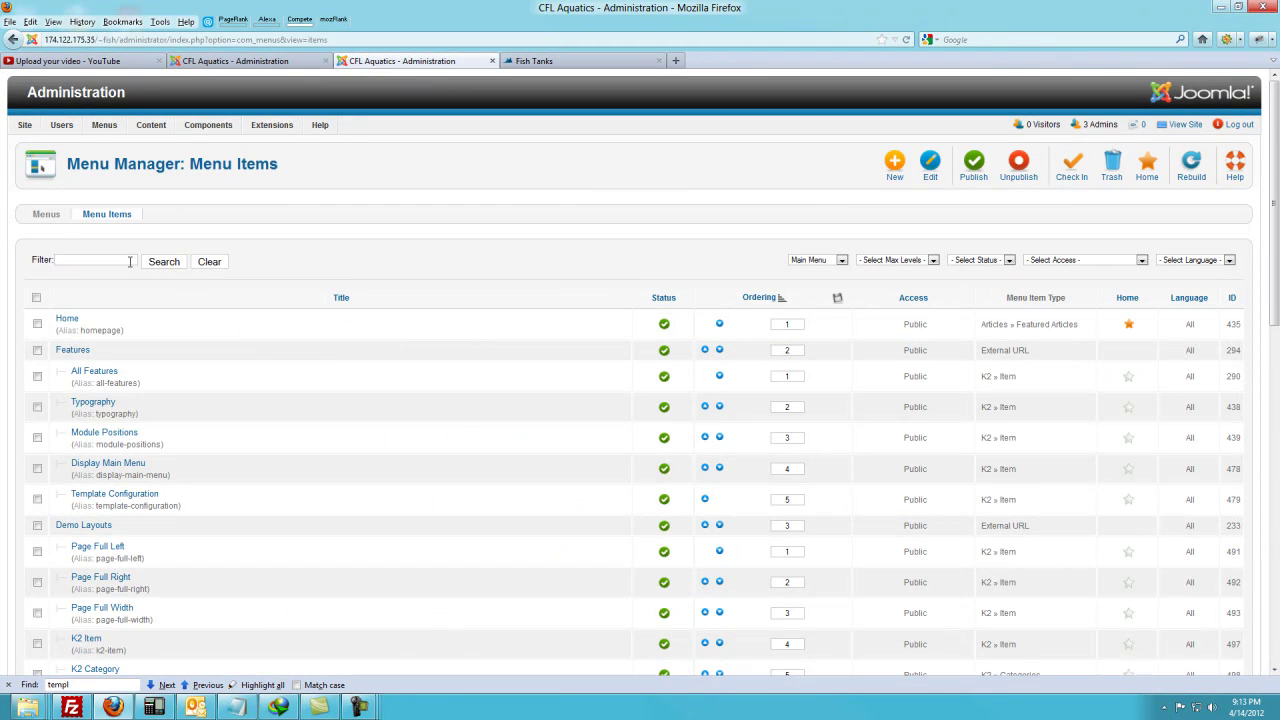
{"action": "scroll", "coordinate": [130, 261], "scroll_direction": "down", "scroll_amount": 15}
{"action": "left_click", "coordinate": [78, 372]}
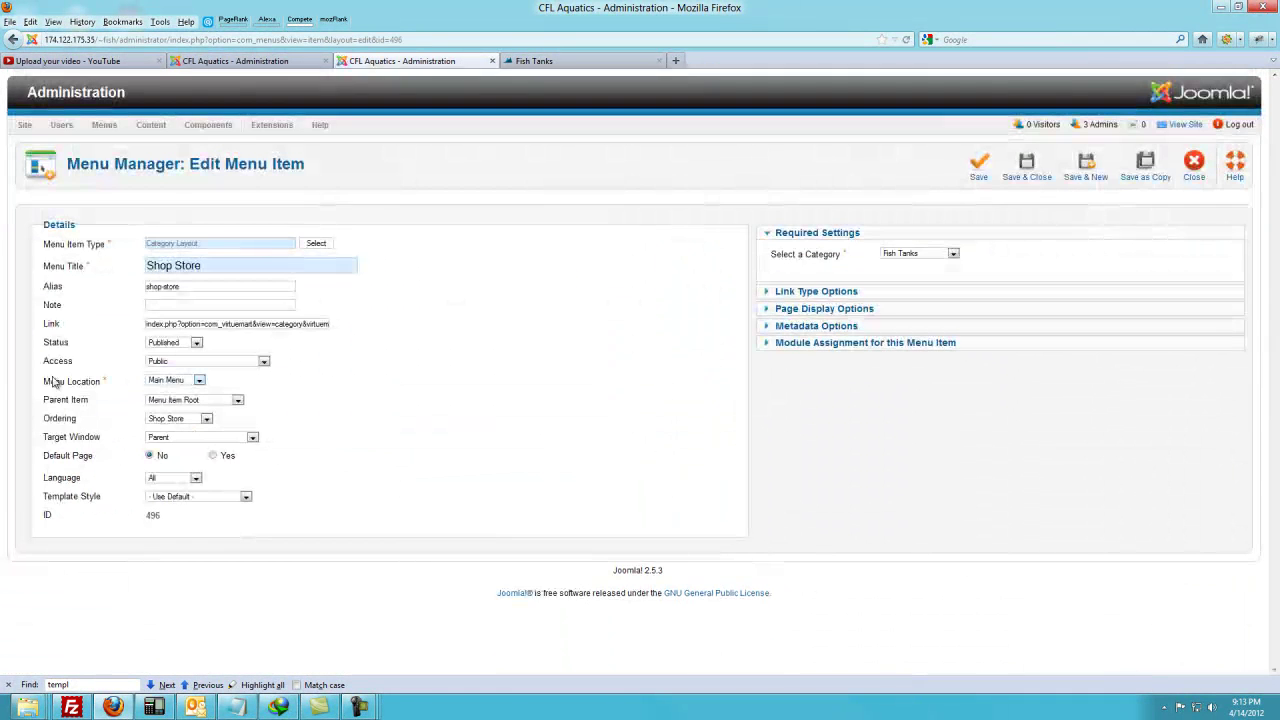
{"action": "left_click", "coordinate": [320, 245]}
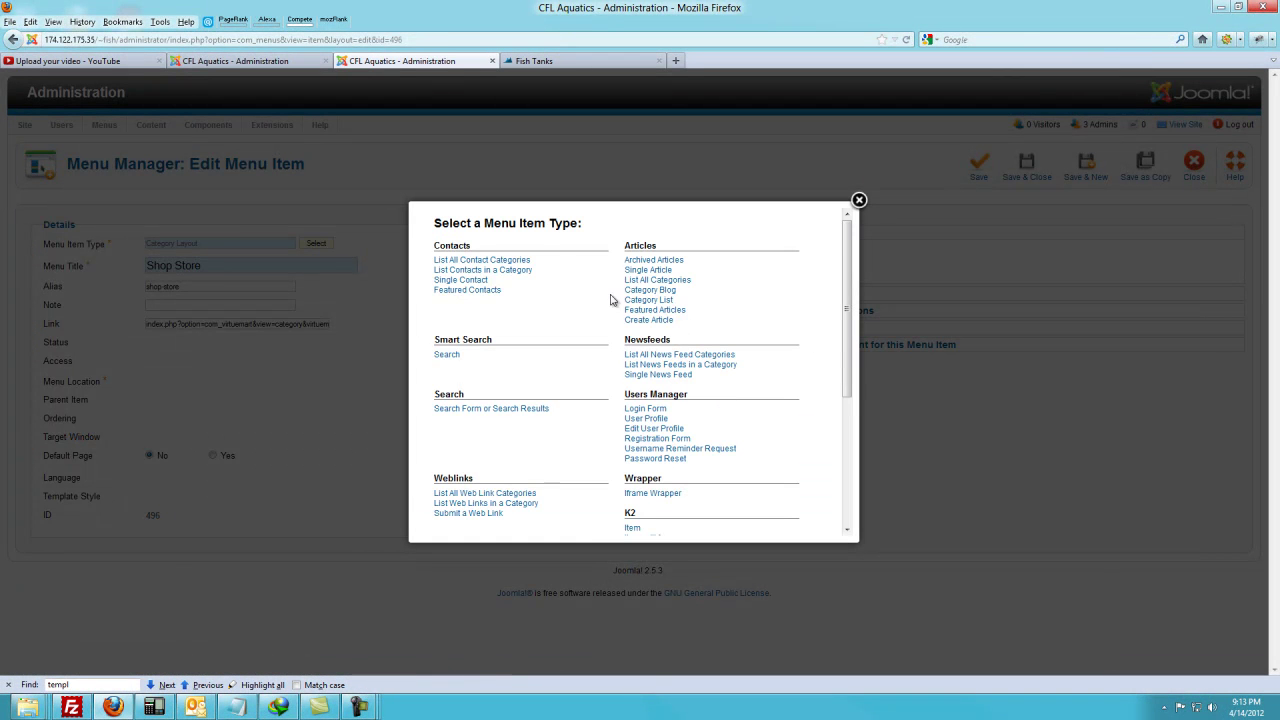
{"action": "scroll", "coordinate": [487, 356], "scroll_direction": "down", "scroll_amount": 3}
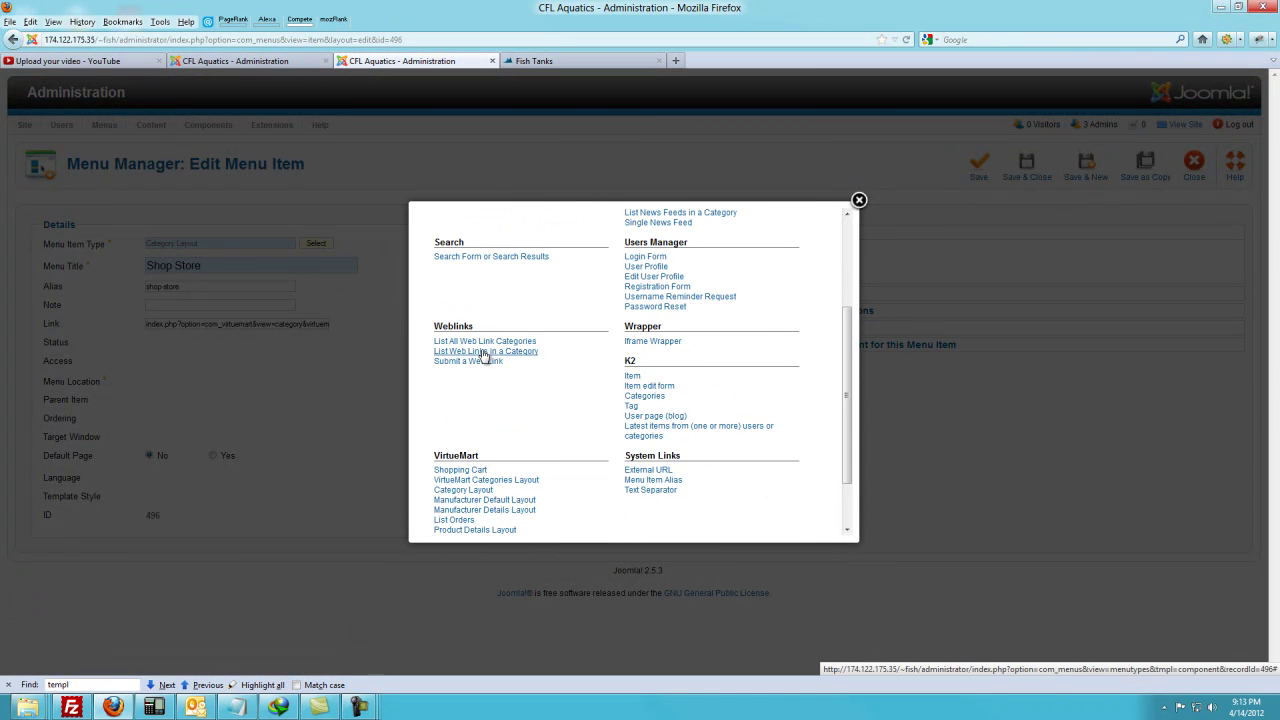
{"action": "scroll", "coordinate": [582, 284], "scroll_direction": "up", "scroll_amount": 3}
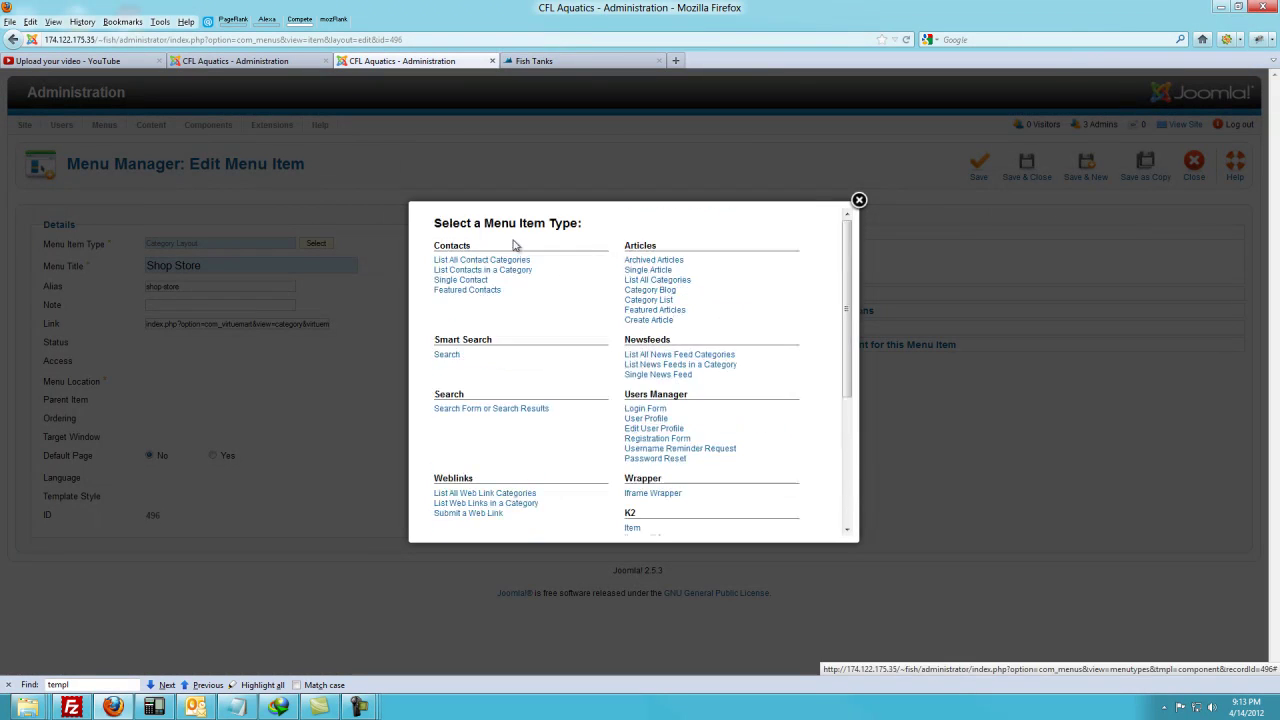
{"action": "scroll", "coordinate": [688, 428], "scroll_direction": "down", "scroll_amount": 3}
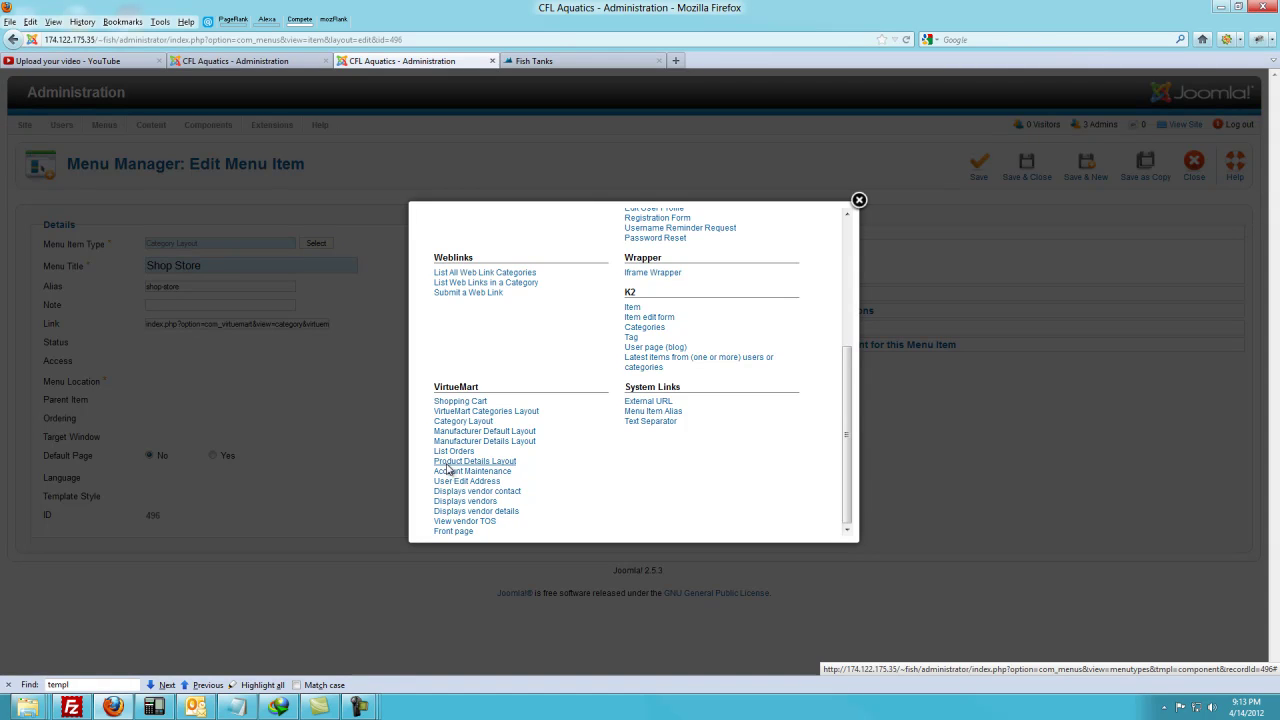
{"action": "left_click", "coordinate": [447, 463]}
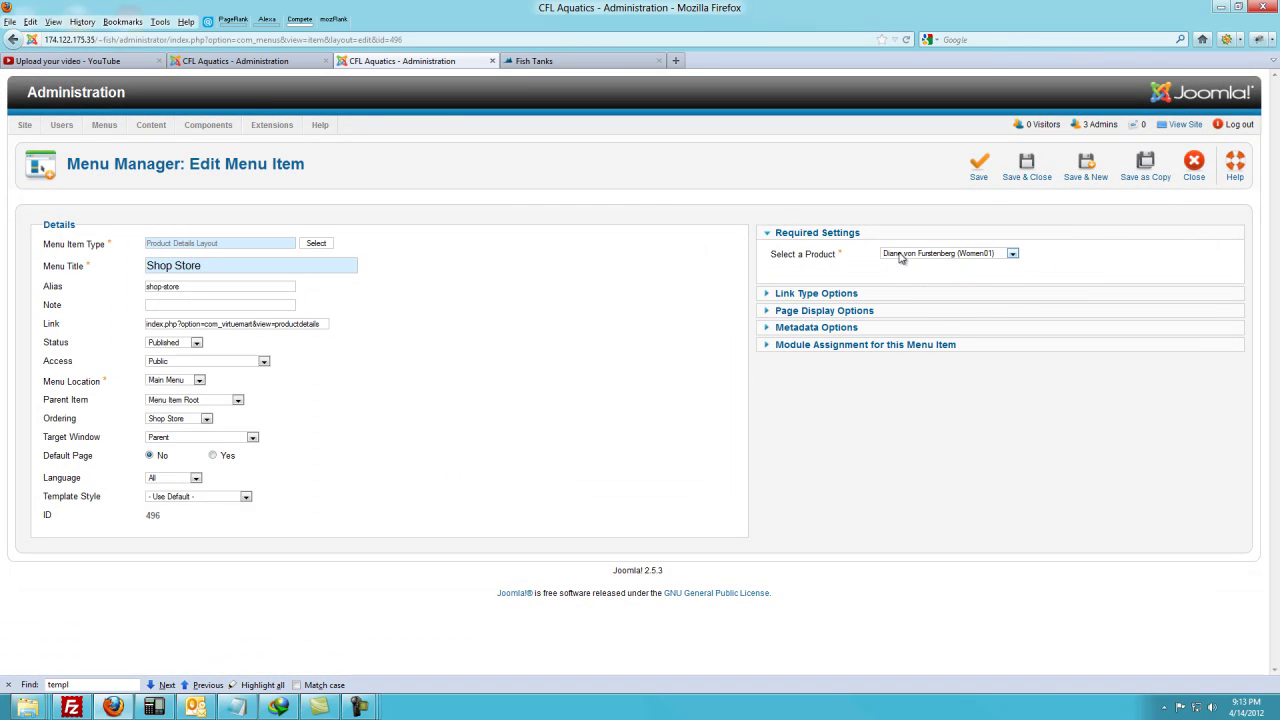
Select Fish Tank 1 as the product for the Shop Store menu item and save it
{"action": "left_click", "coordinate": [902, 257]}
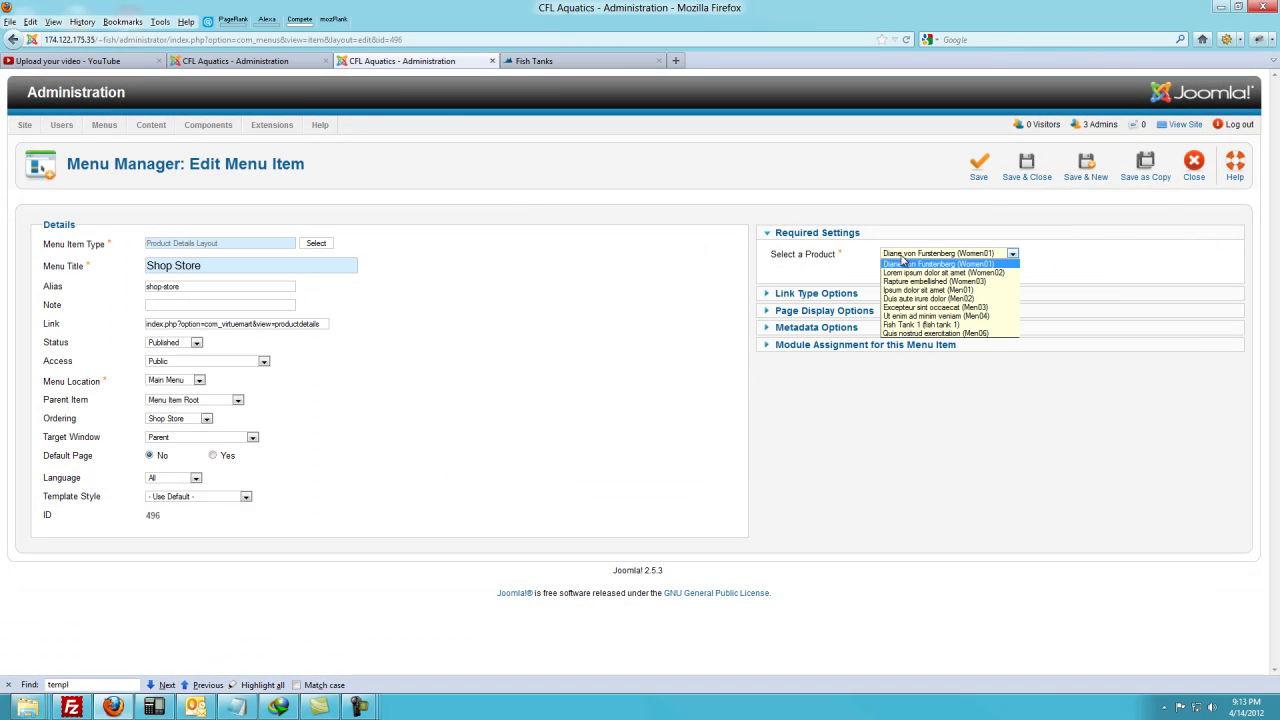
{"action": "left_click", "coordinate": [904, 328]}
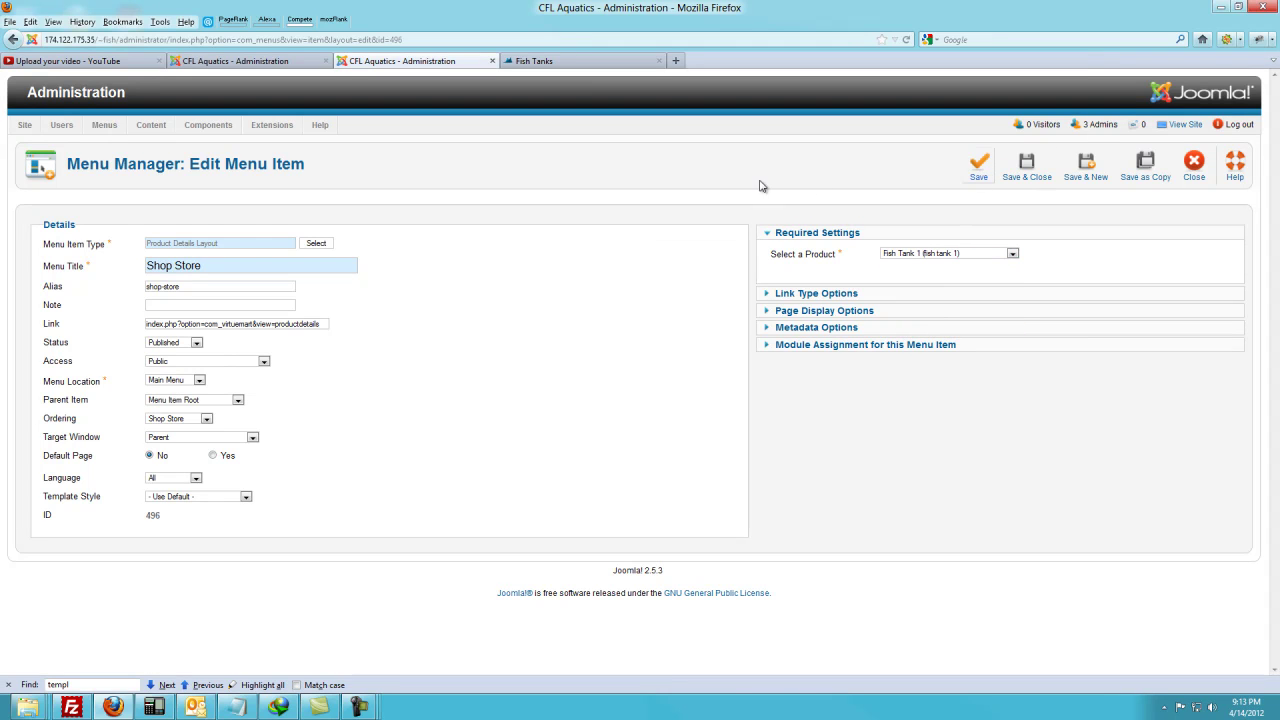
{"action": "left_click", "coordinate": [980, 178]}
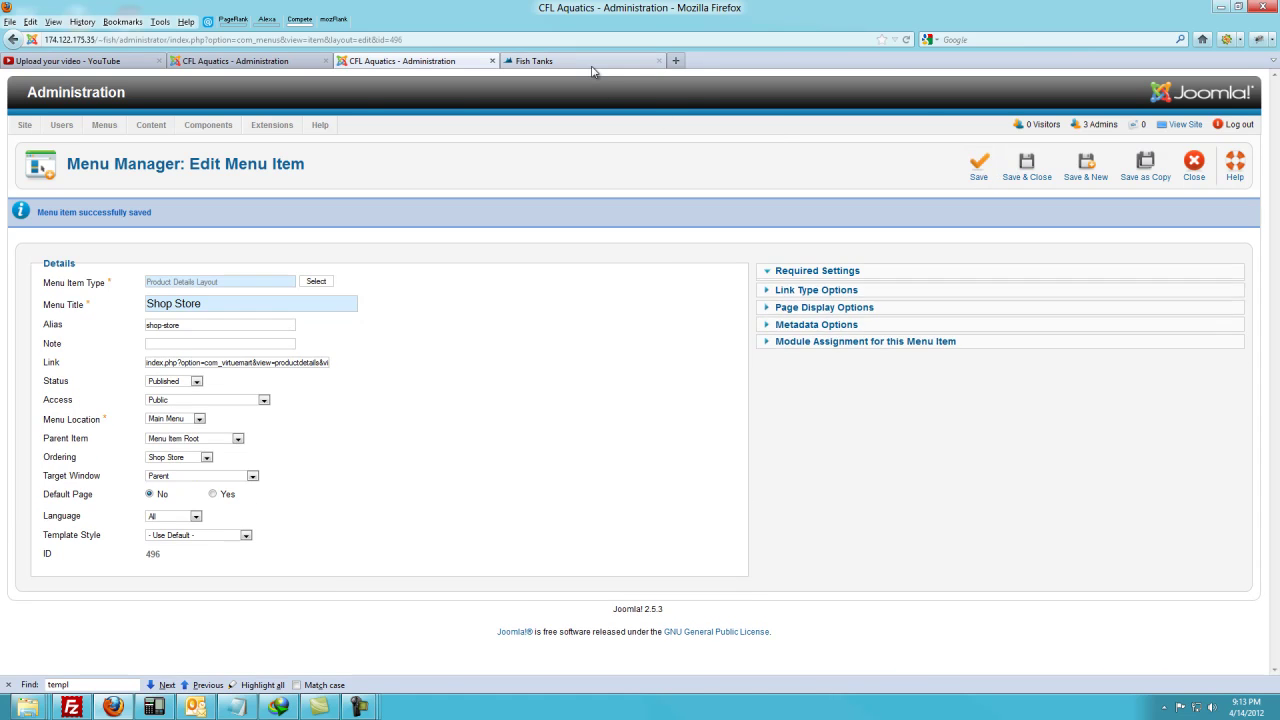
Reload the Shop Store page in the storefront and examine the product details layout
{"action": "left_click", "coordinate": [592, 66]}
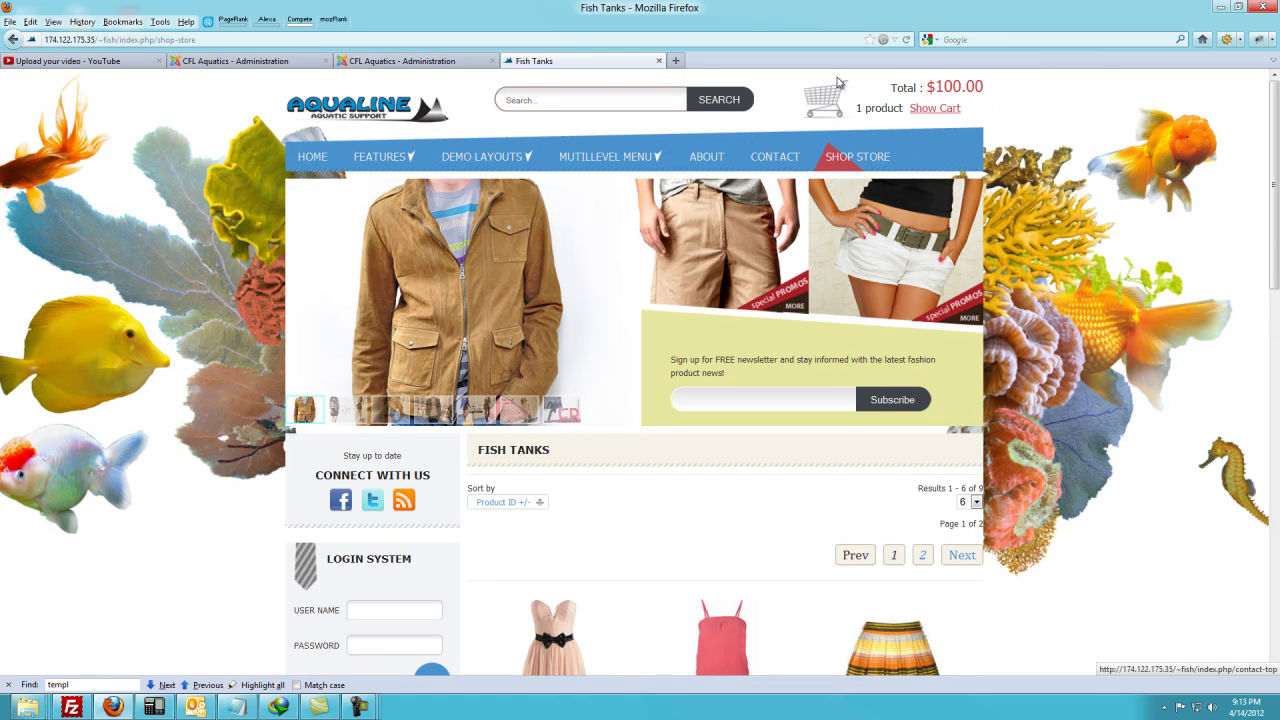
{"action": "left_click", "coordinate": [907, 41]}
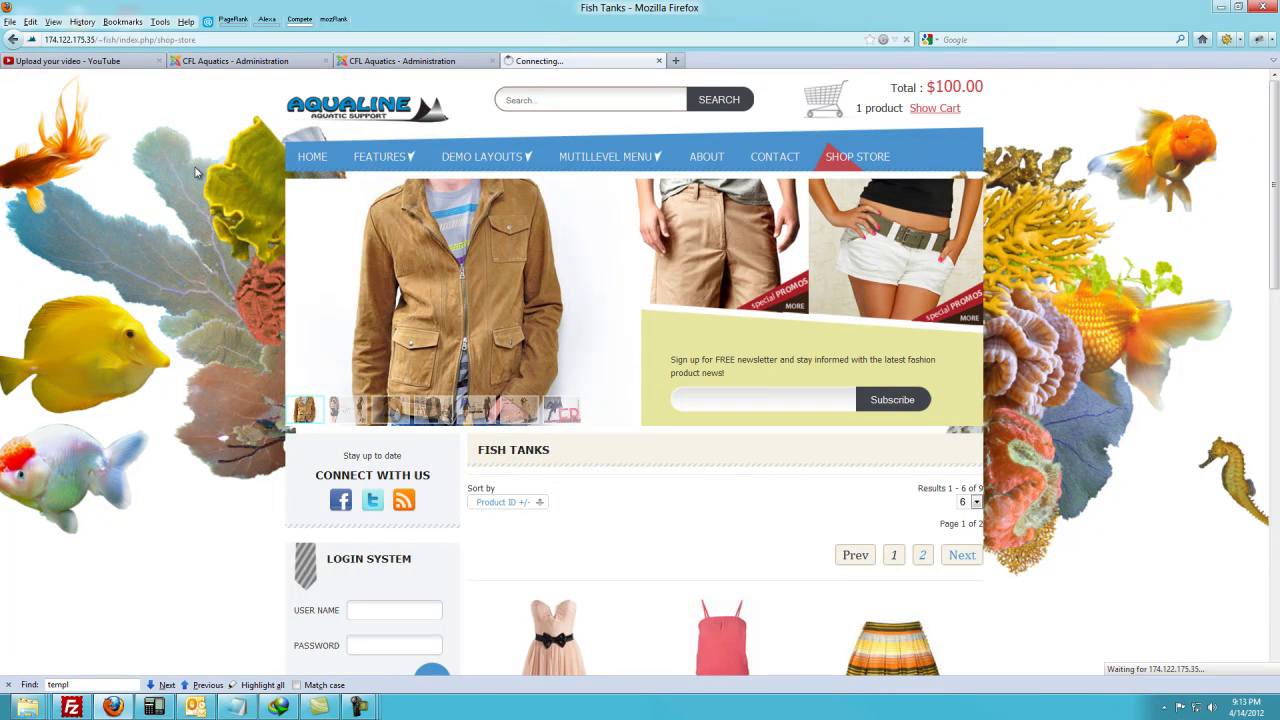
{"action": "scroll", "coordinate": [142, 204], "scroll_direction": "down", "scroll_amount": 3}
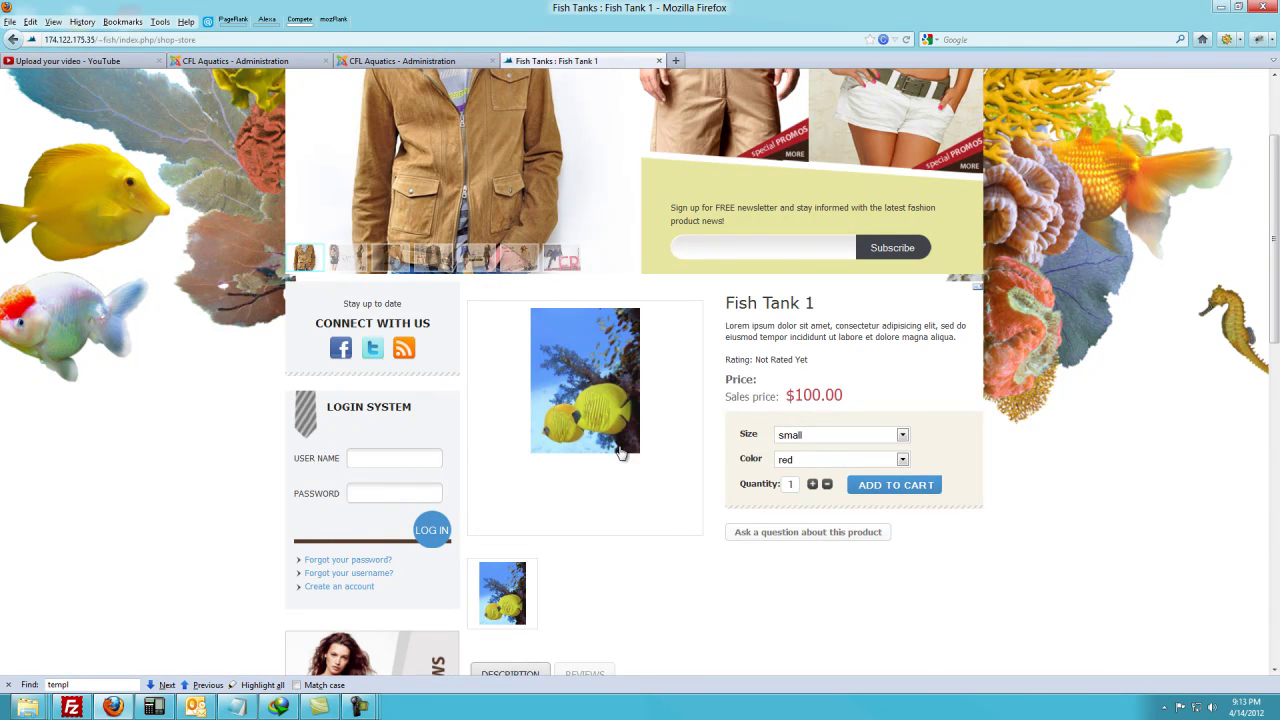
{"action": "scroll", "coordinate": [623, 430], "scroll_direction": "up", "scroll_amount": 3}
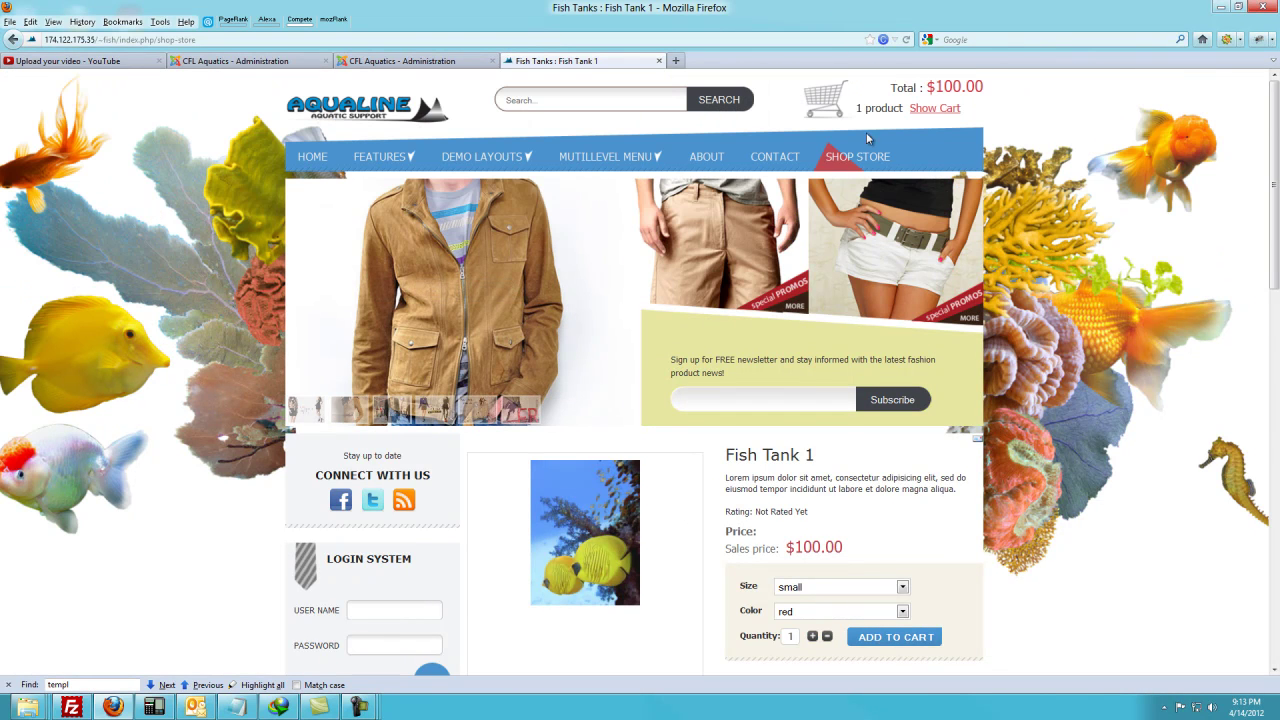
{"action": "scroll", "coordinate": [790, 296], "scroll_direction": "down", "scroll_amount": 3}
{"action": "scroll", "coordinate": [703, 366], "scroll_direction": "down", "scroll_amount": 2}
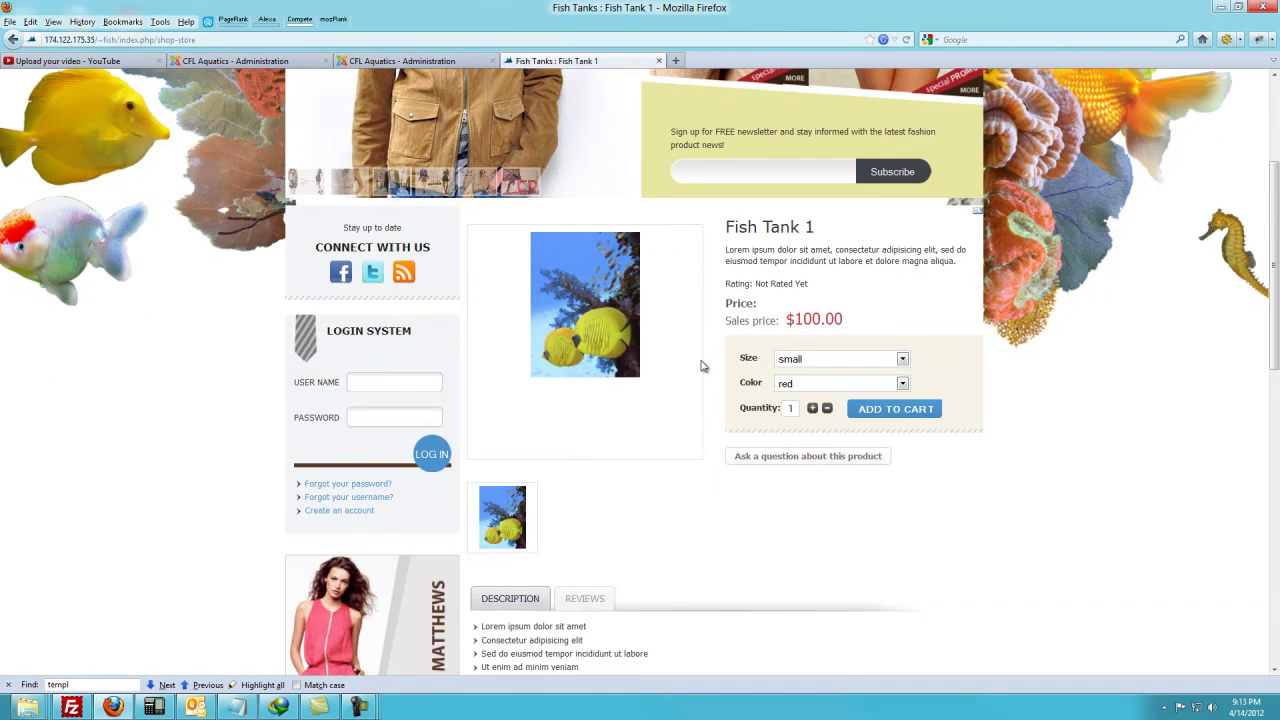
{"action": "scroll", "coordinate": [571, 369], "scroll_direction": "down", "scroll_amount": 2}
{"action": "scroll", "coordinate": [614, 374], "scroll_direction": "up", "scroll_amount": 5}
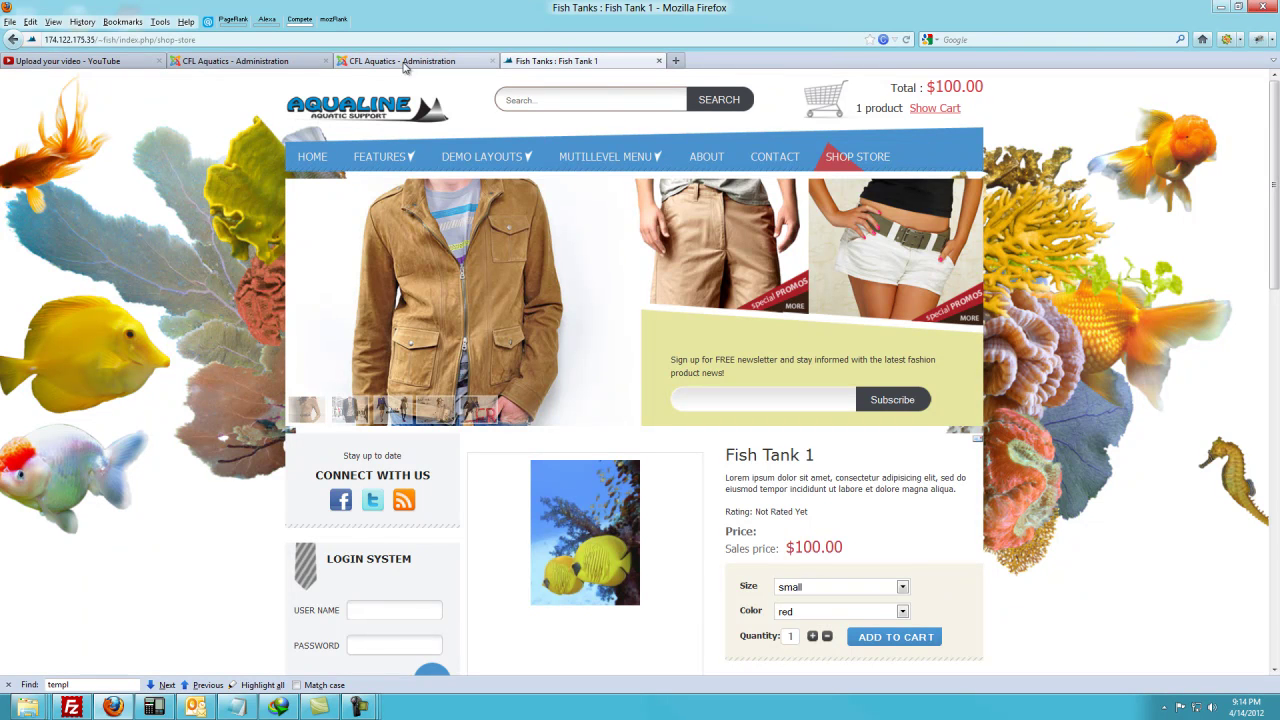
Return to the first administration tab and set the Shop Store menu item's type to VirtueMart's Category Layout
{"action": "left_click", "coordinate": [240, 64]}
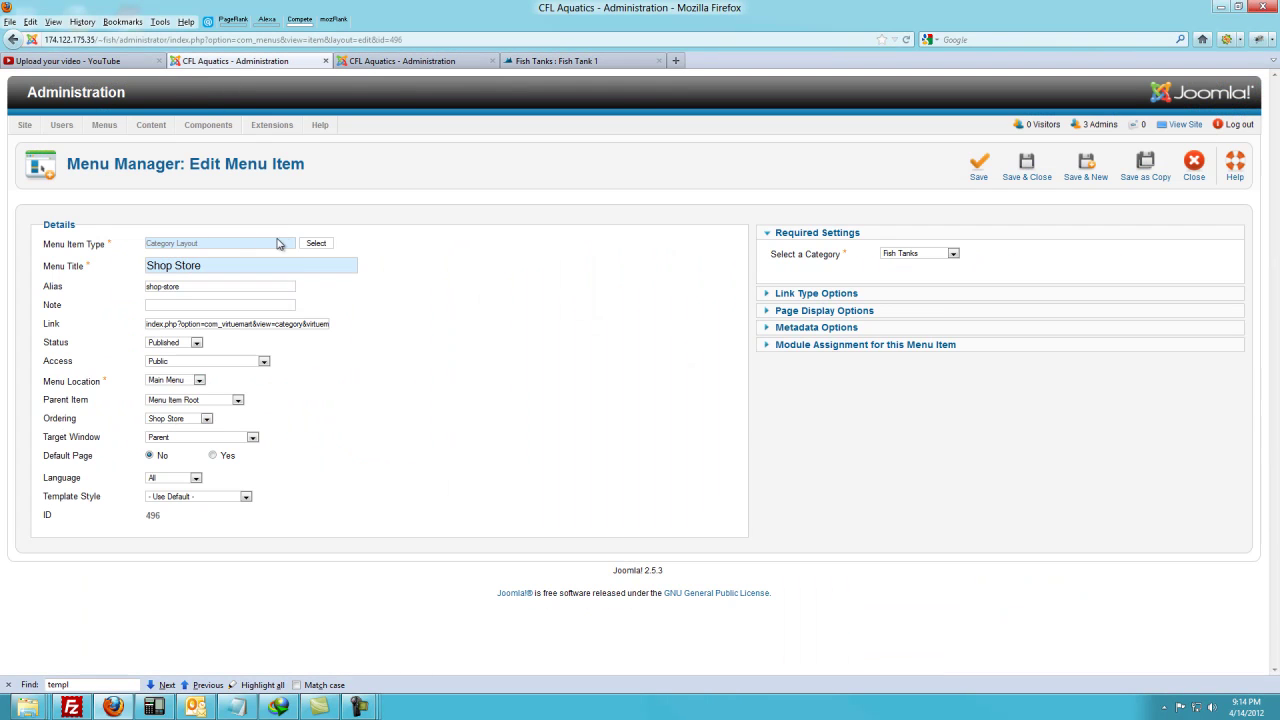
{"action": "left_click", "coordinate": [316, 245]}
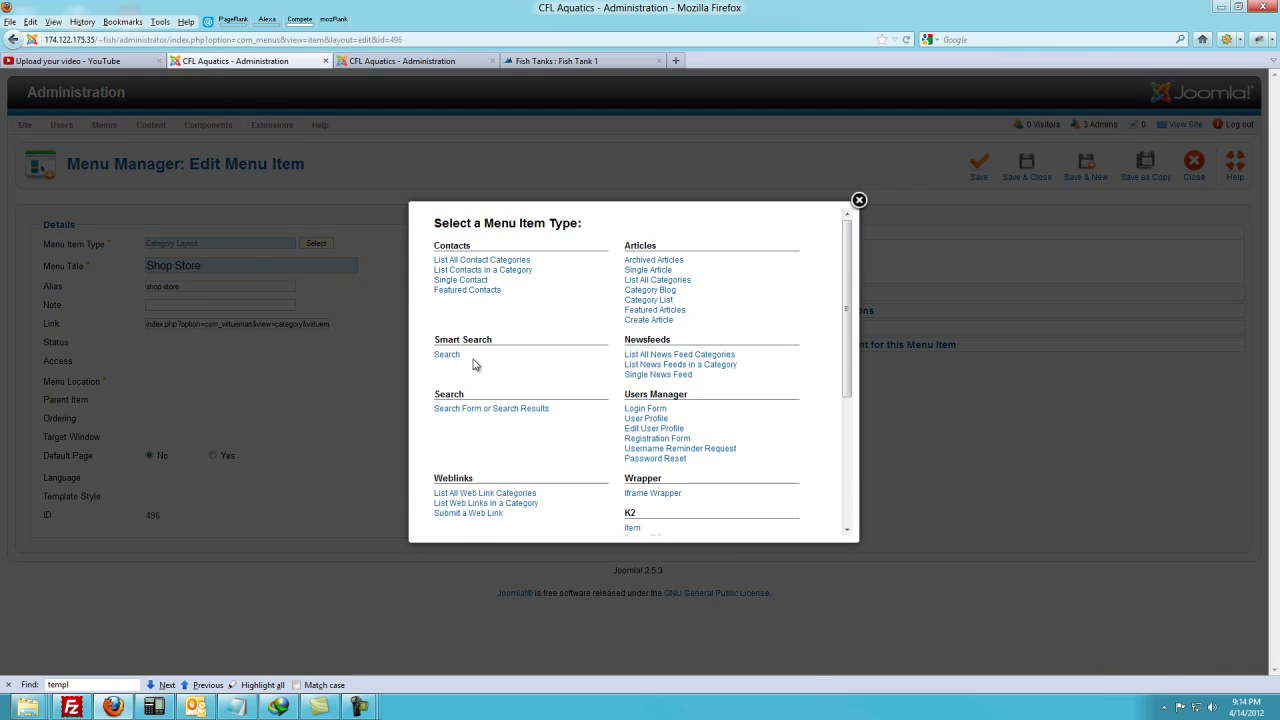
{"action": "scroll", "coordinate": [478, 400], "scroll_direction": "down", "scroll_amount": 4}
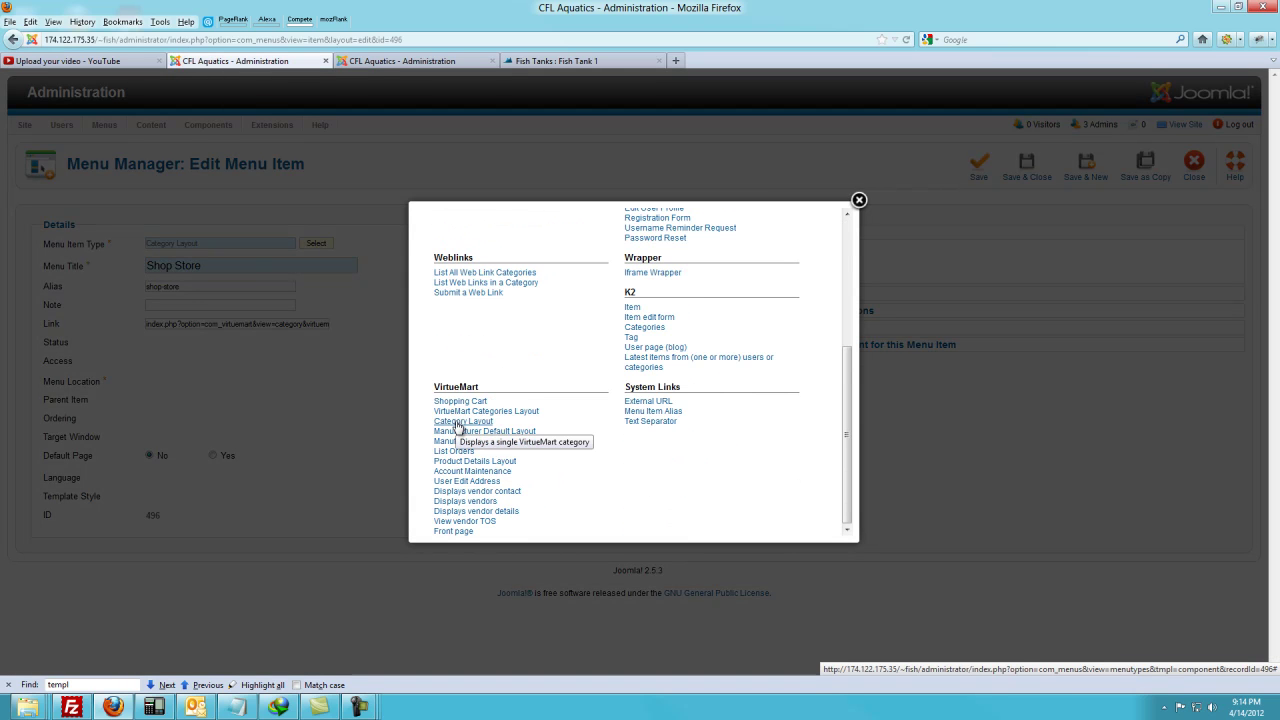
{"action": "left_click", "coordinate": [457, 421]}
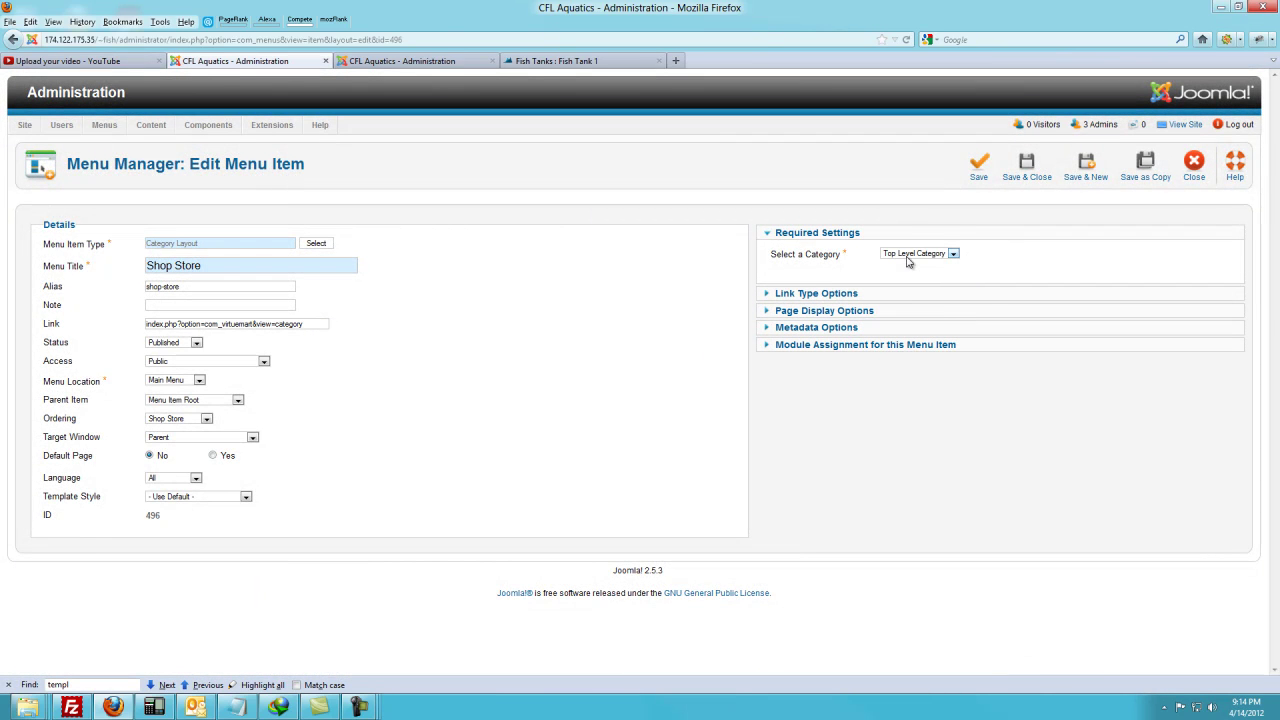
Choose Top Level Category as the Shop Store menu item's category and save the item
{"action": "left_click", "coordinate": [909, 256]}
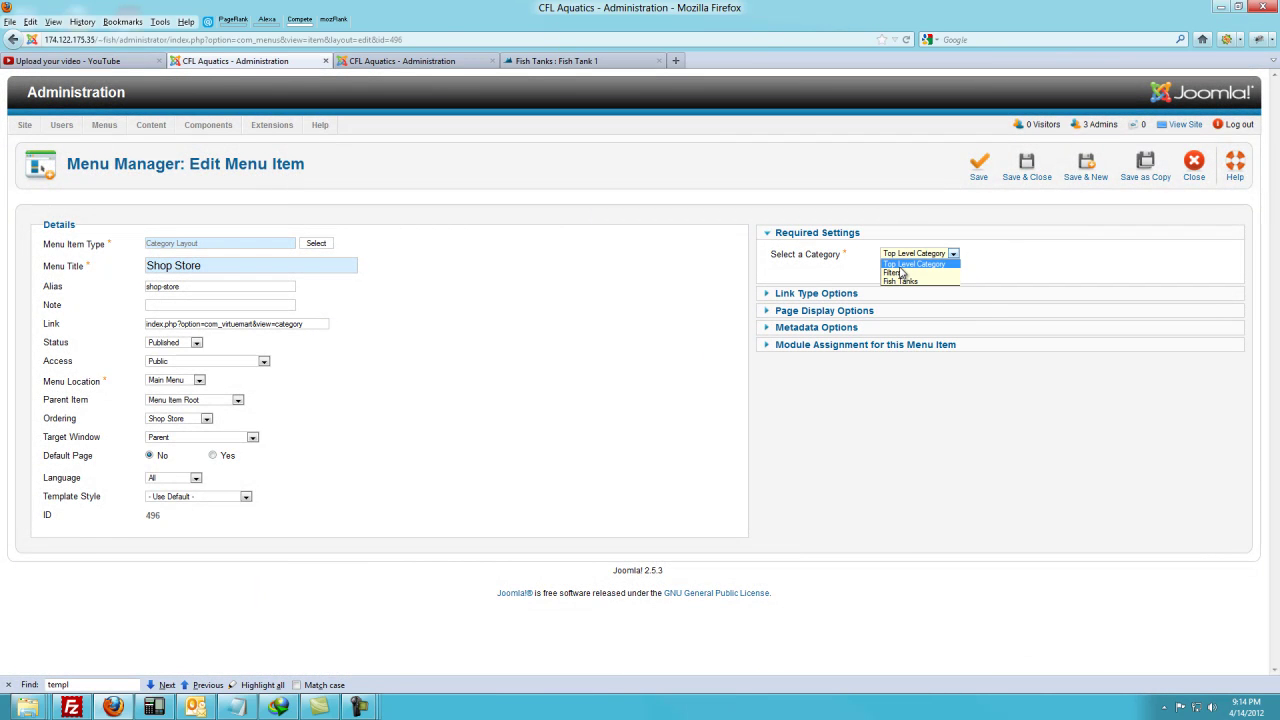
{"action": "left_click", "coordinate": [900, 267]}
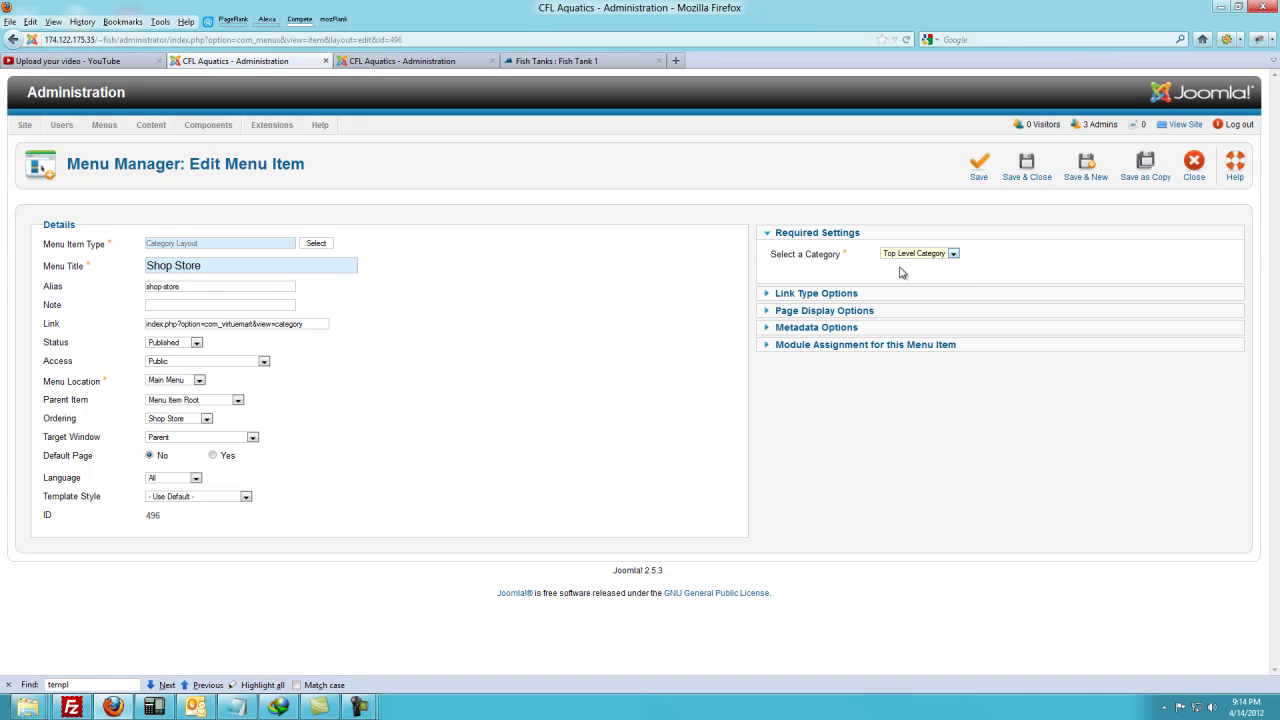
{"action": "left_click", "coordinate": [913, 257]}
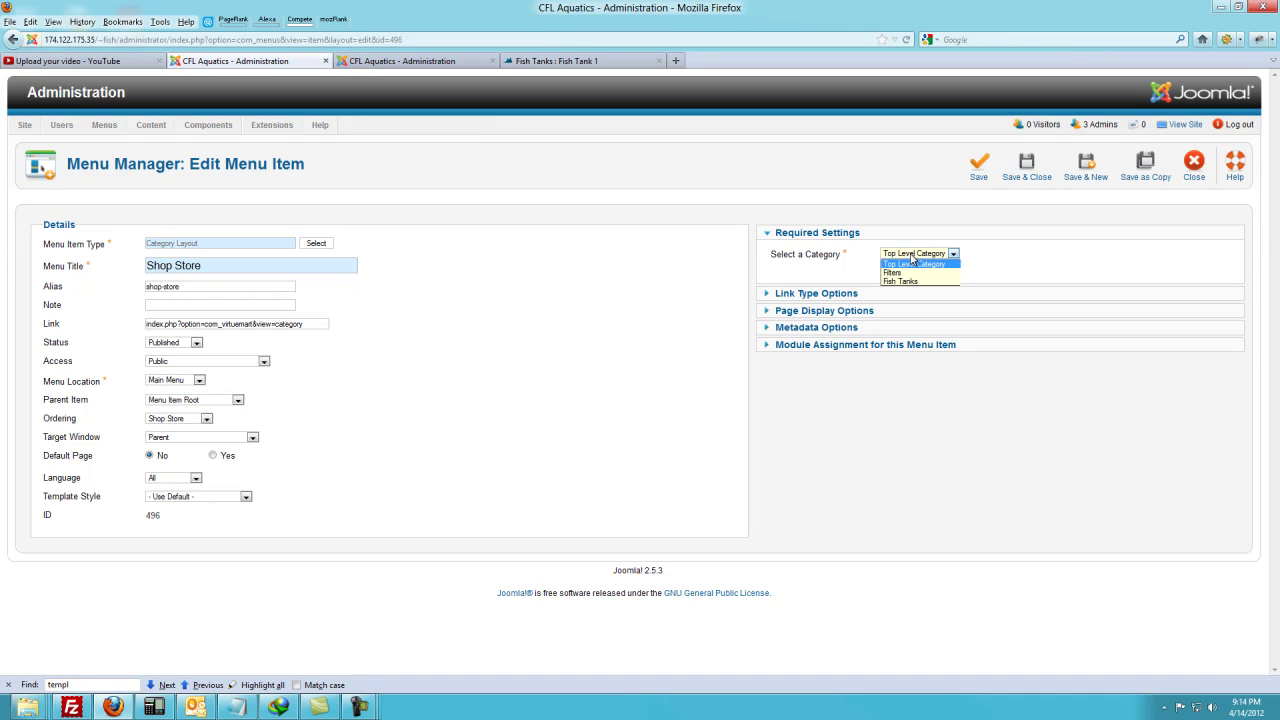
{"action": "left_click", "coordinate": [912, 268]}
{"action": "left_click", "coordinate": [915, 256]}
{"action": "left_click", "coordinate": [902, 263]}
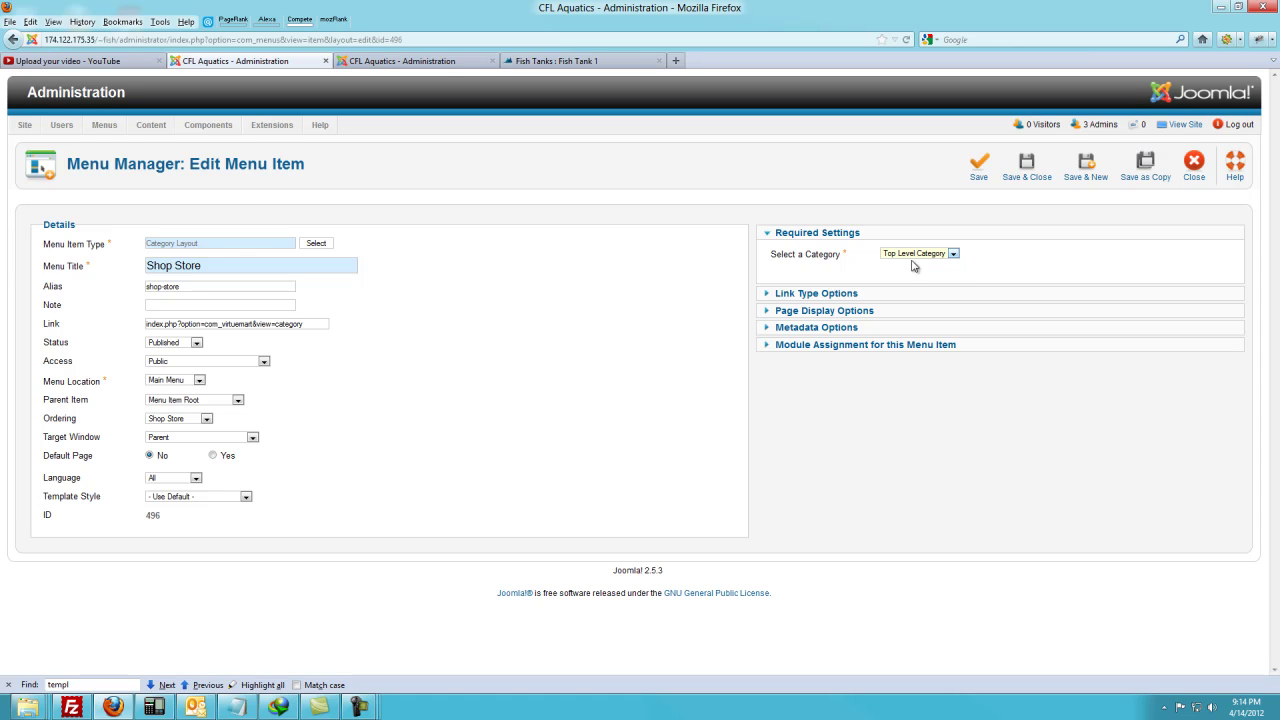
{"action": "left_click", "coordinate": [979, 168]}
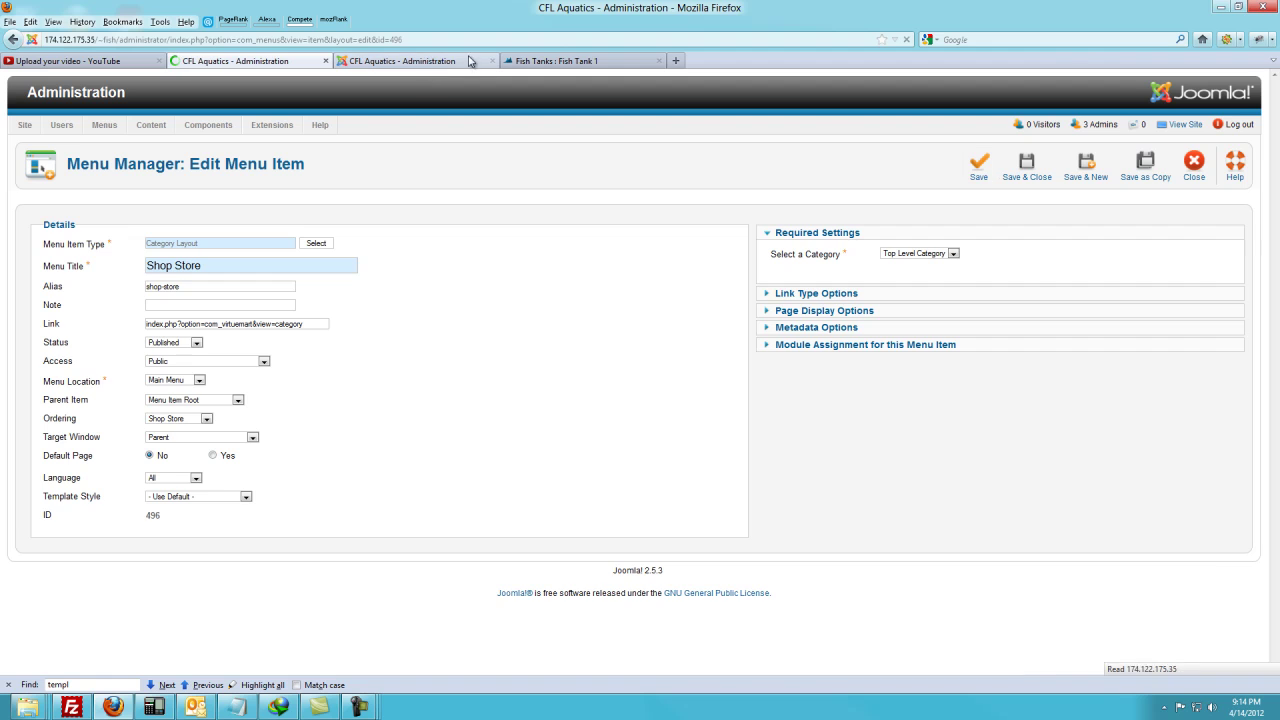
Reload the Shop Store page in the storefront and examine its category layout from the category links to the product grid
{"action": "left_click", "coordinate": [540, 64]}
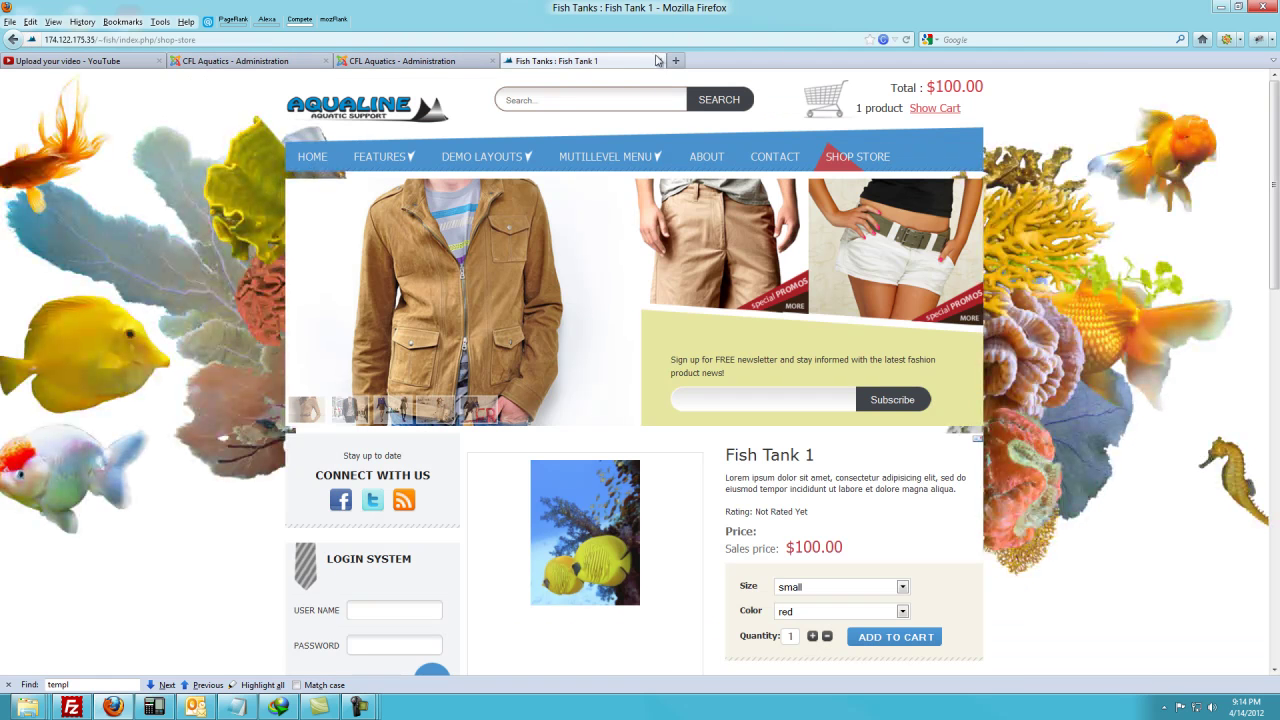
{"action": "left_click", "coordinate": [907, 40]}
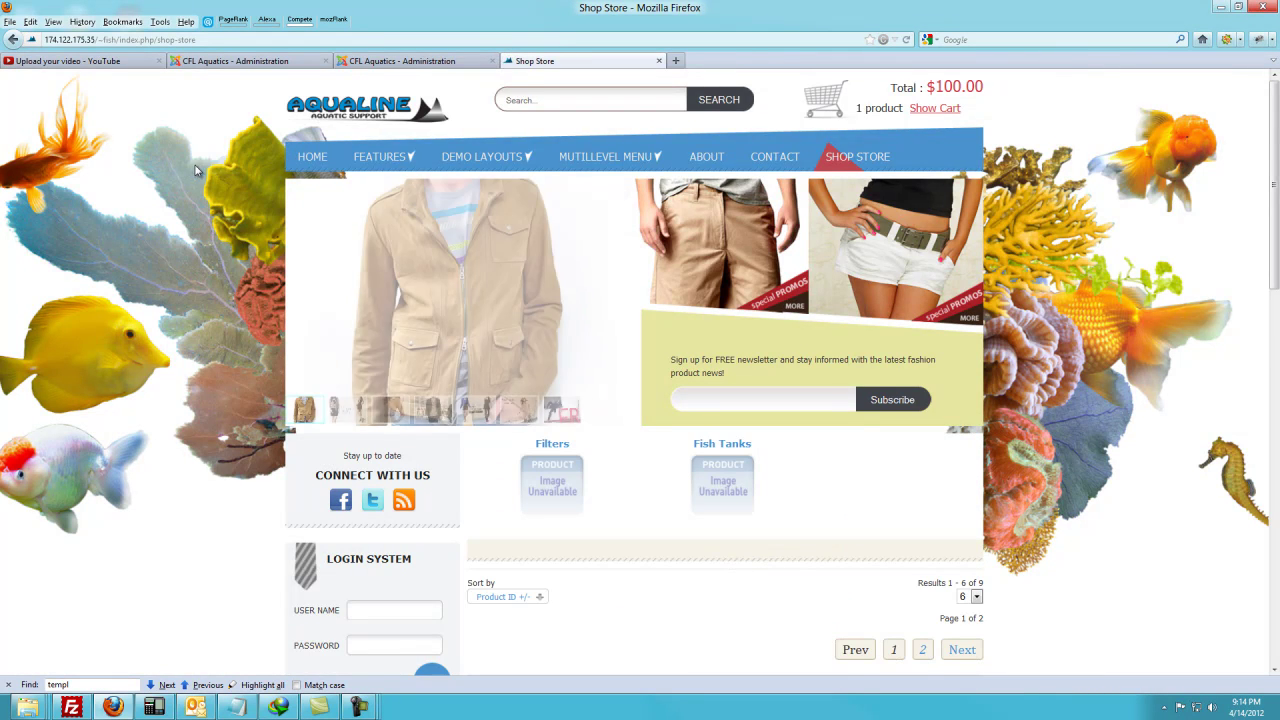
{"action": "scroll", "coordinate": [570, 240], "scroll_direction": "down", "scroll_amount": 2}
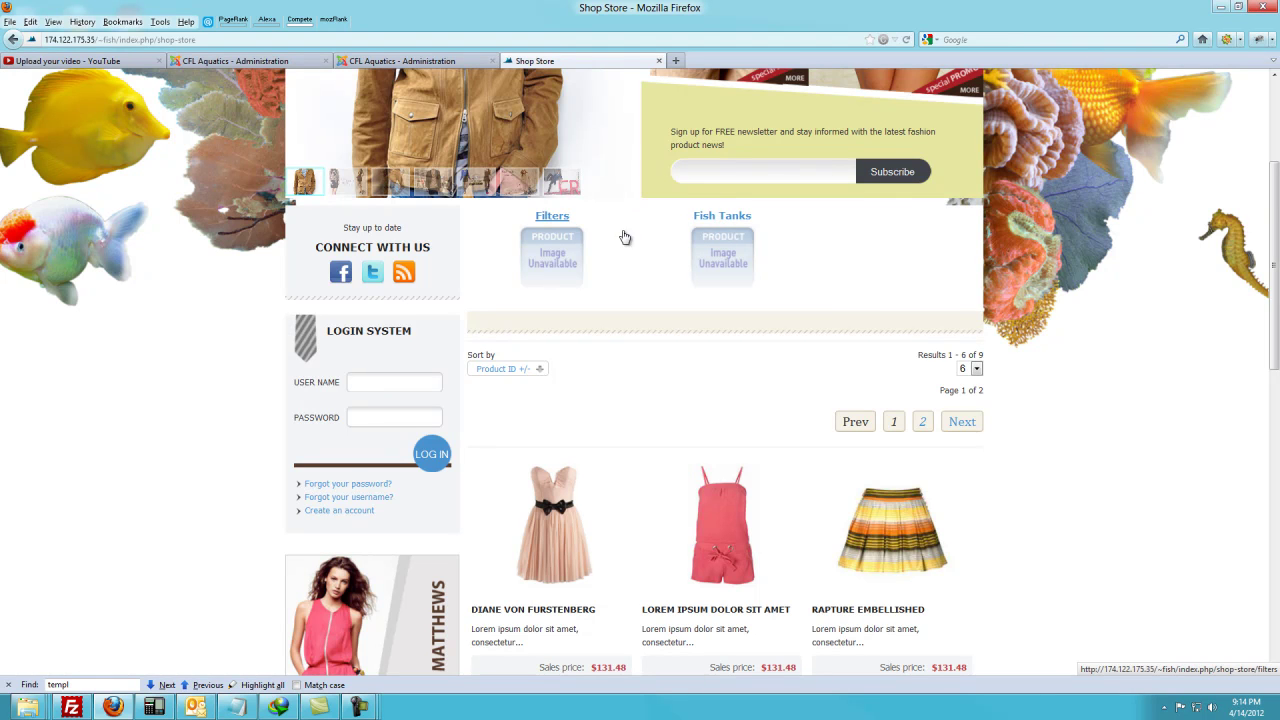
{"action": "scroll", "coordinate": [631, 297], "scroll_direction": "down", "scroll_amount": 5}
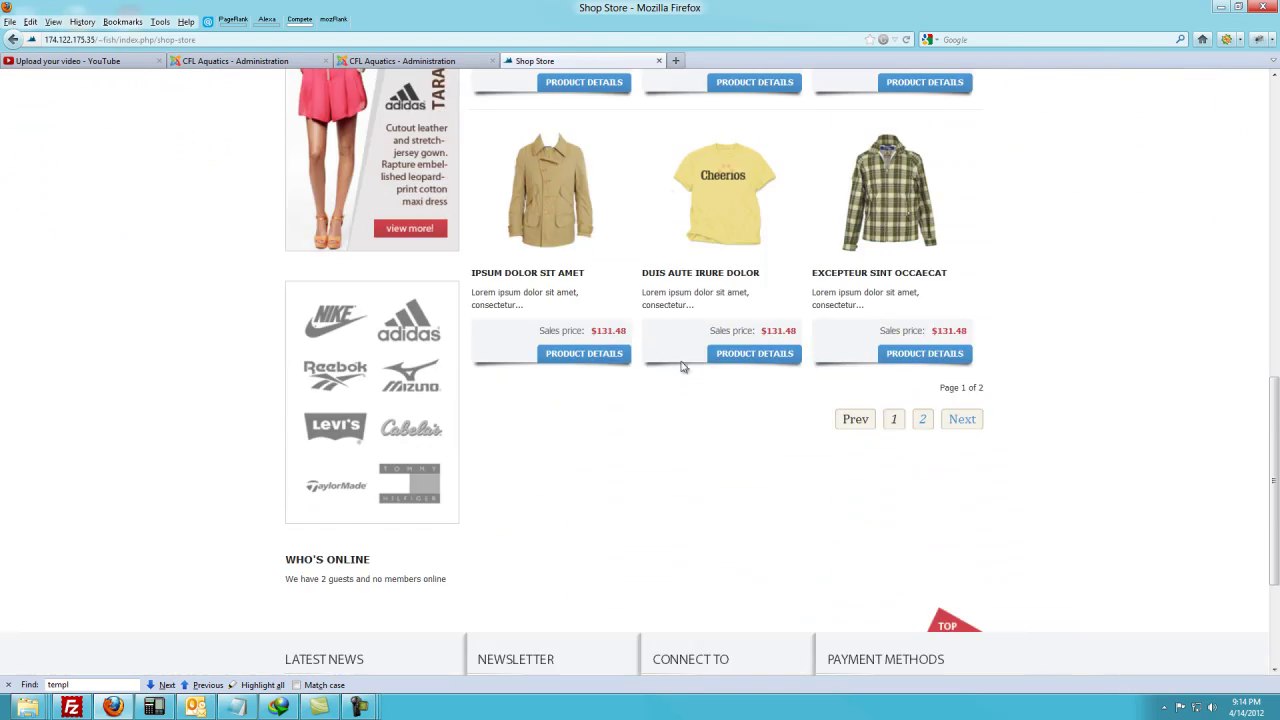
{"action": "scroll", "coordinate": [680, 364], "scroll_direction": "up", "scroll_amount": 7}
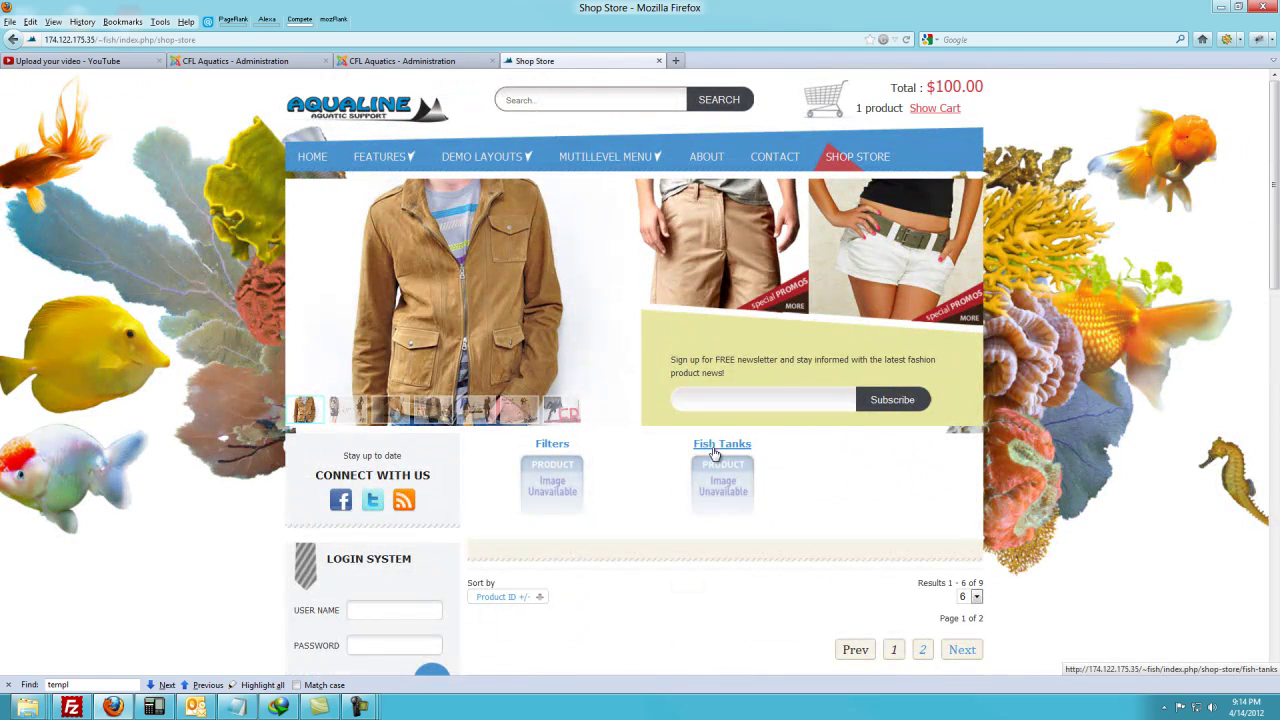
View the products in the storefront's Fish Tanks category and return to the Shop Store page
{"action": "left_click", "coordinate": [717, 447]}
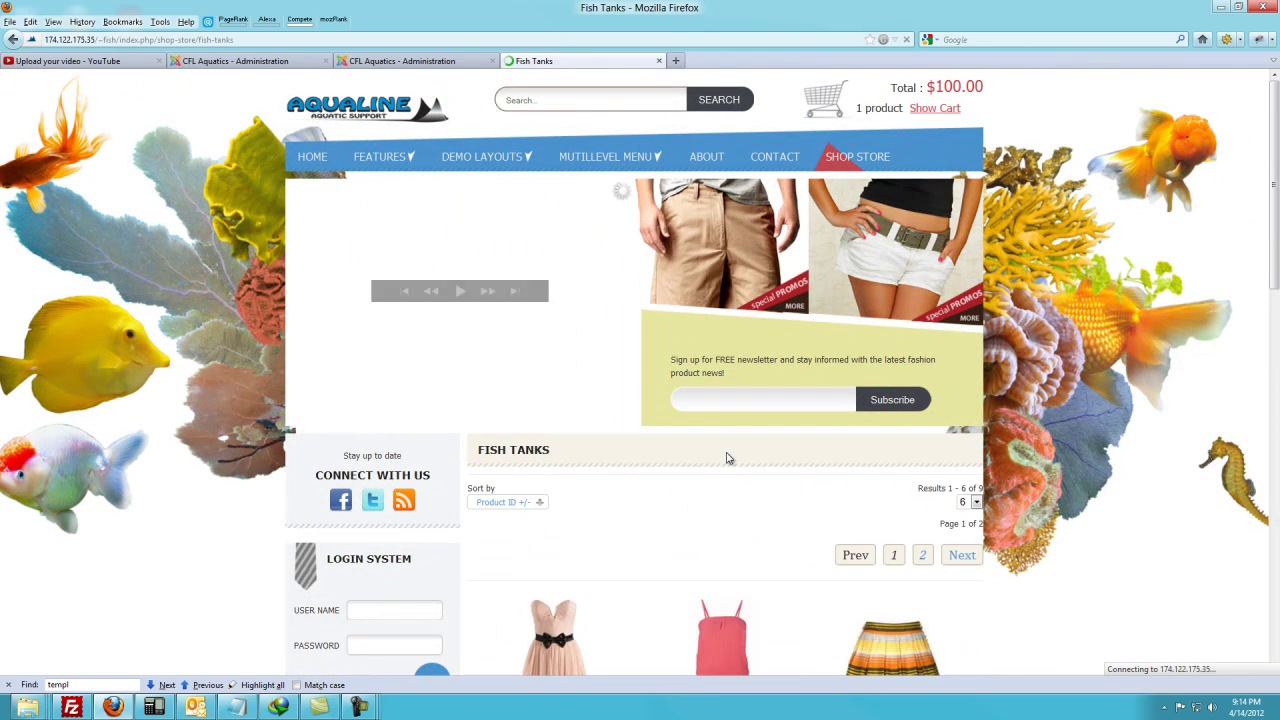
{"action": "scroll", "coordinate": [728, 455], "scroll_direction": "down", "scroll_amount": 1}
{"action": "scroll", "coordinate": [728, 455], "scroll_direction": "down", "scroll_amount": 3}
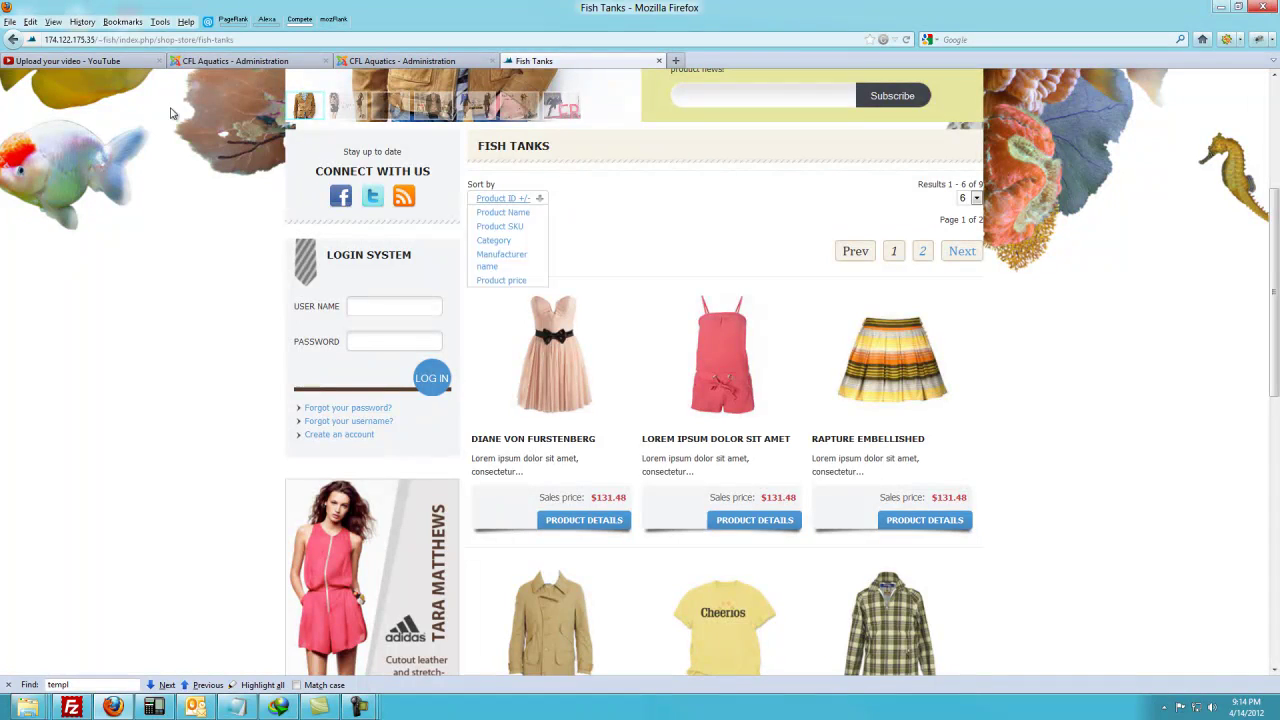
{"action": "left_click", "coordinate": [12, 40]}
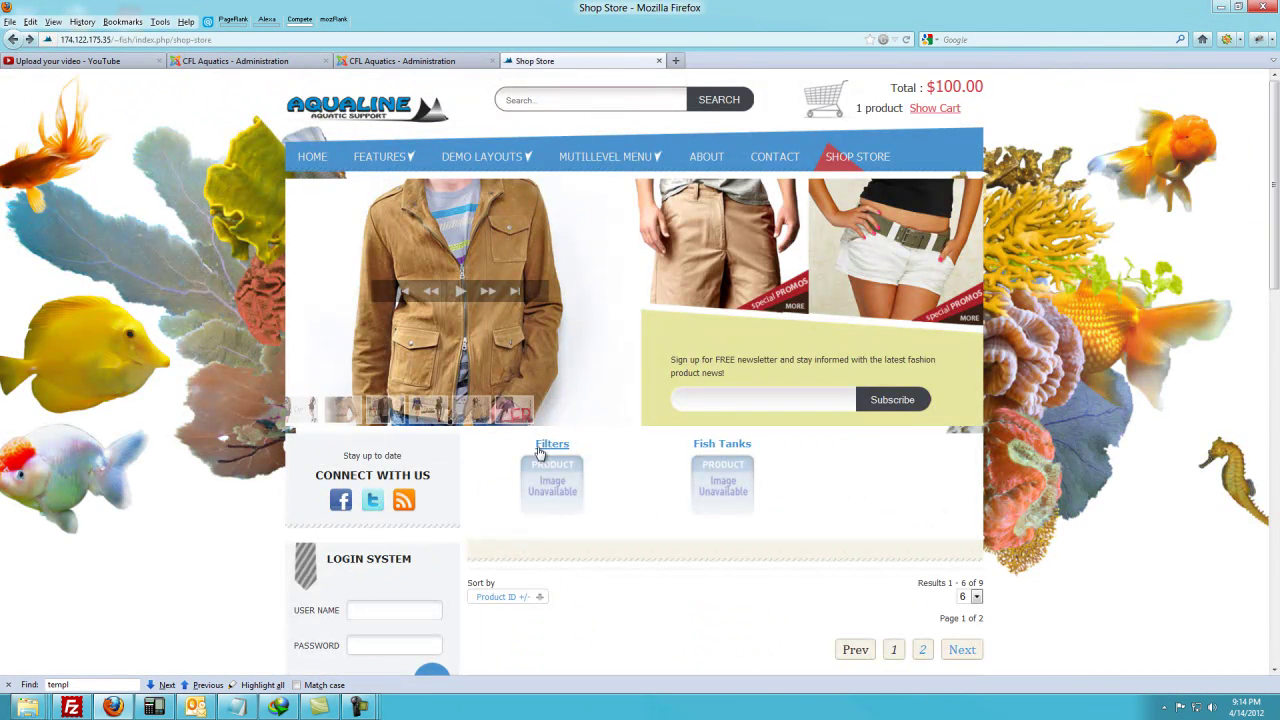
View the products in the Filters category, return to the Shop Store page and look through its product listing
{"action": "left_click", "coordinate": [570, 456]}
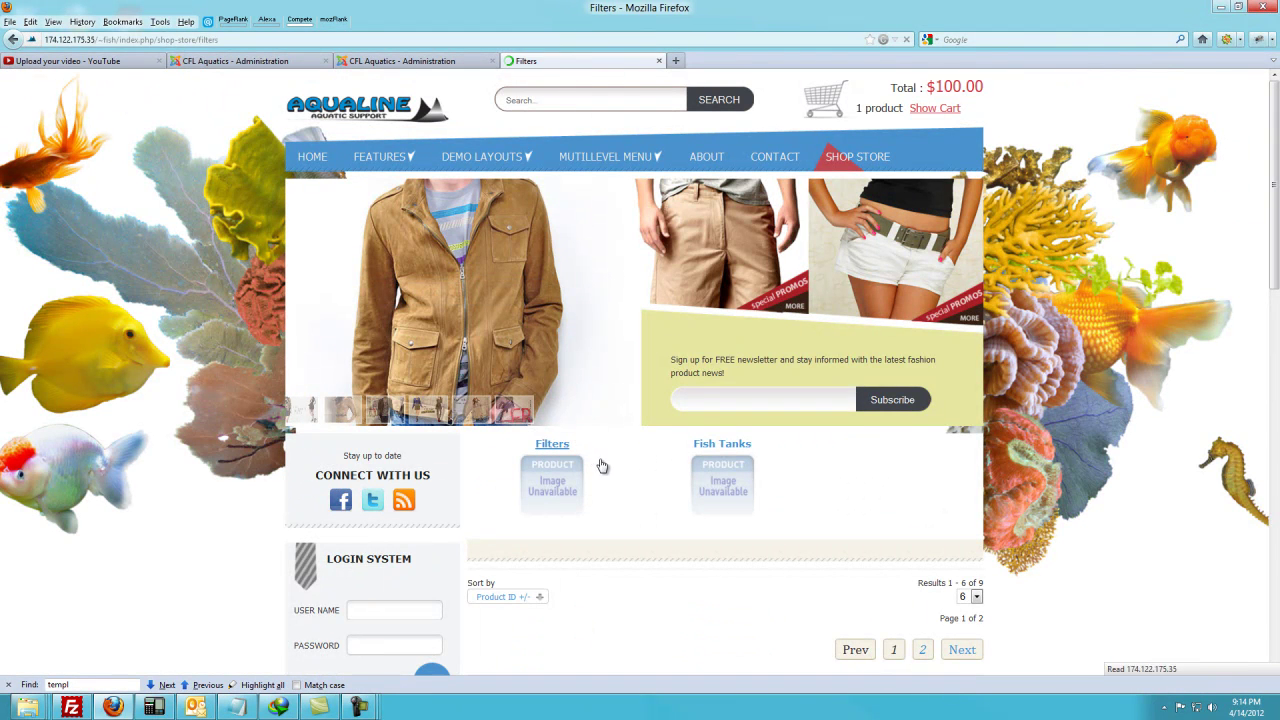
{"action": "scroll", "coordinate": [600, 460], "scroll_direction": "down", "scroll_amount": 6}
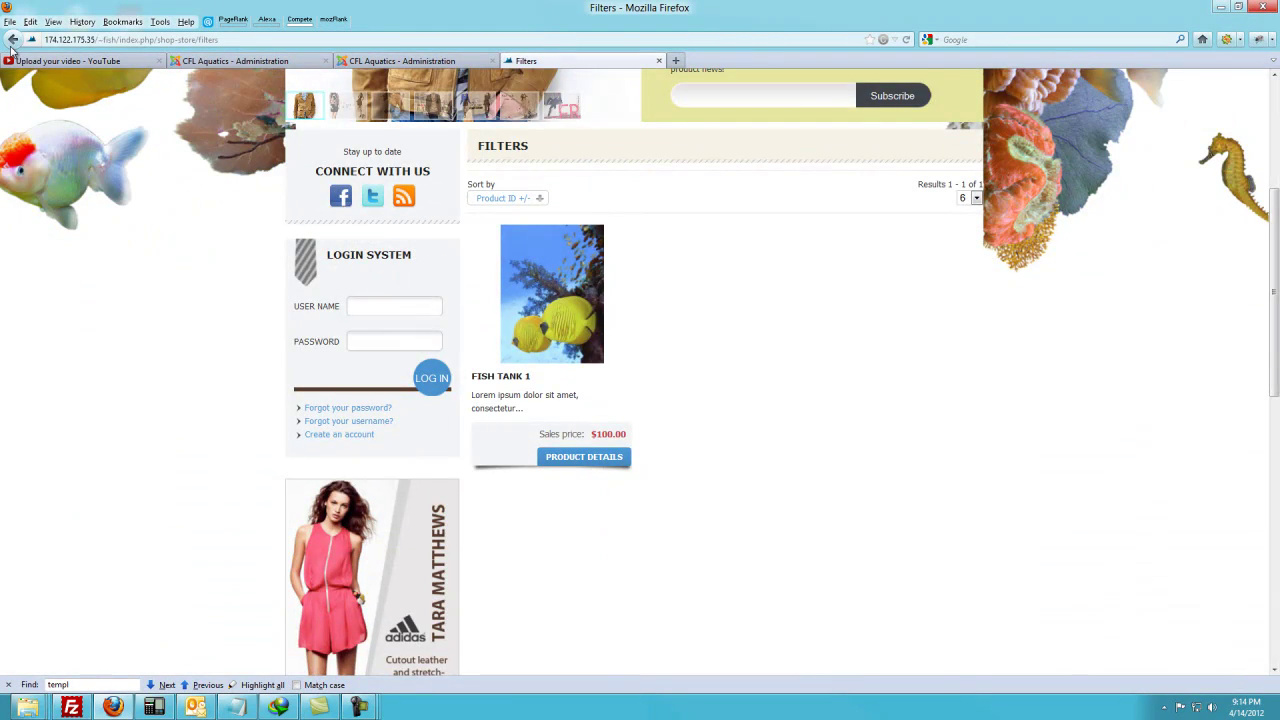
{"action": "left_click", "coordinate": [12, 40]}
{"action": "scroll", "coordinate": [777, 340], "scroll_direction": "down", "scroll_amount": 7}
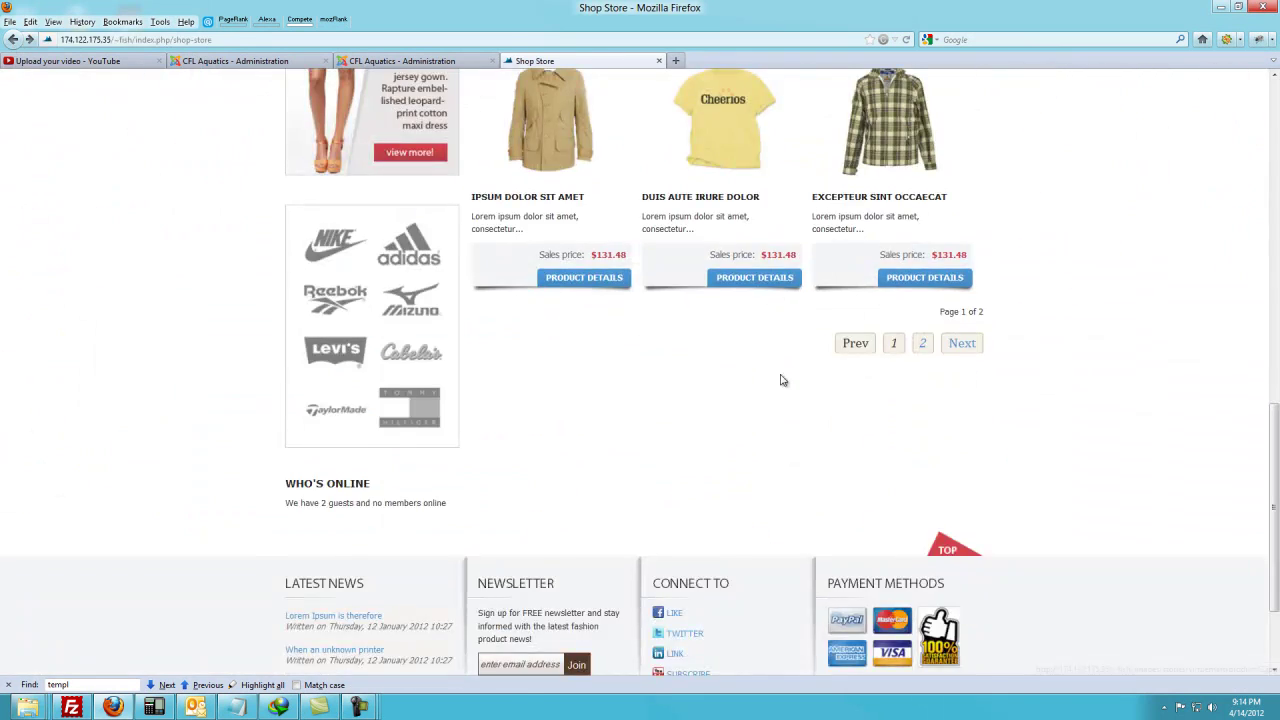
{"action": "scroll", "coordinate": [785, 380], "scroll_direction": "up", "scroll_amount": 3}
{"action": "scroll", "coordinate": [787, 379], "scroll_direction": "up", "scroll_amount": 3}
{"action": "scroll", "coordinate": [812, 355], "scroll_direction": "up", "scroll_amount": 2}
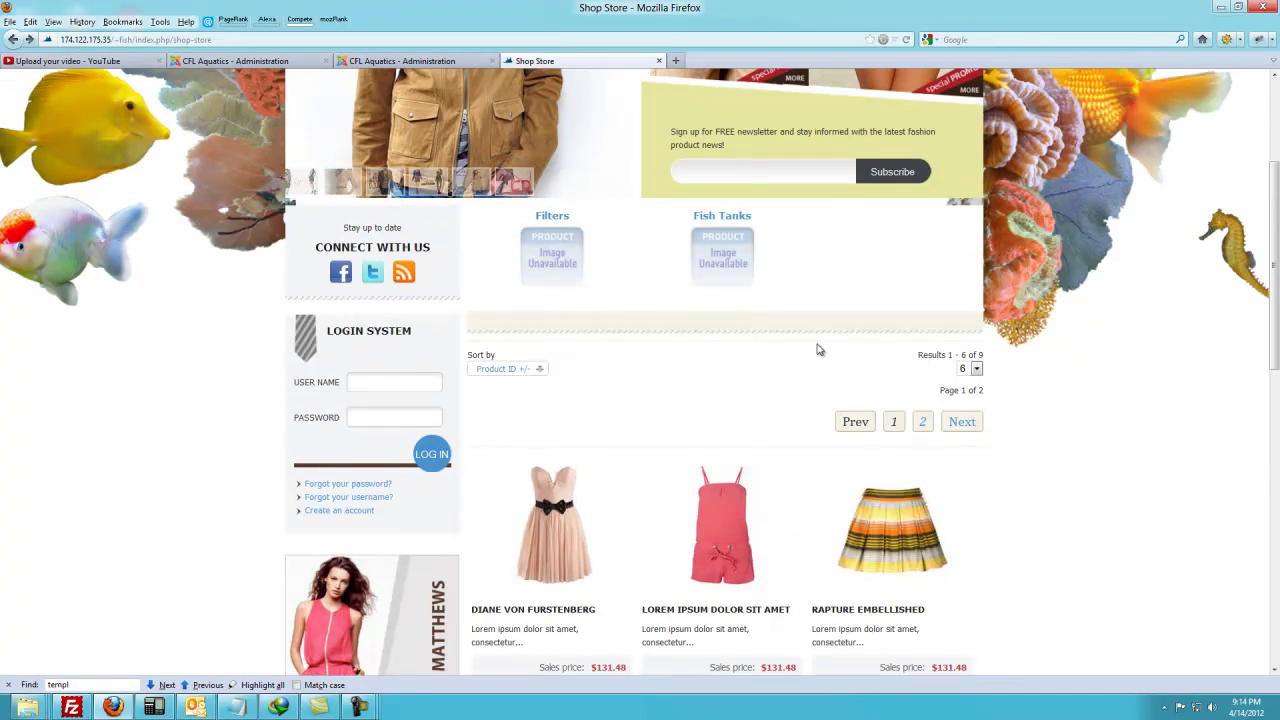
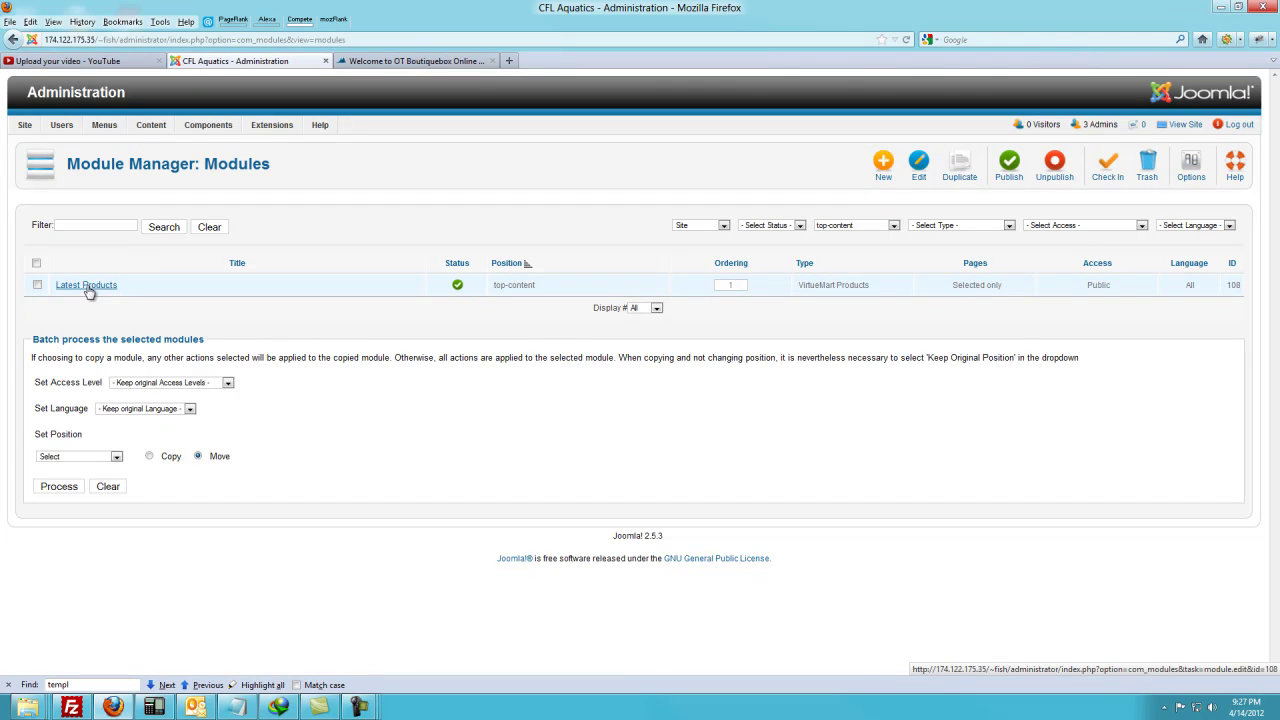
Open the Latest Products module in the top-content position and review its title and available Display options
{"action": "left_click", "coordinate": [88, 288]}
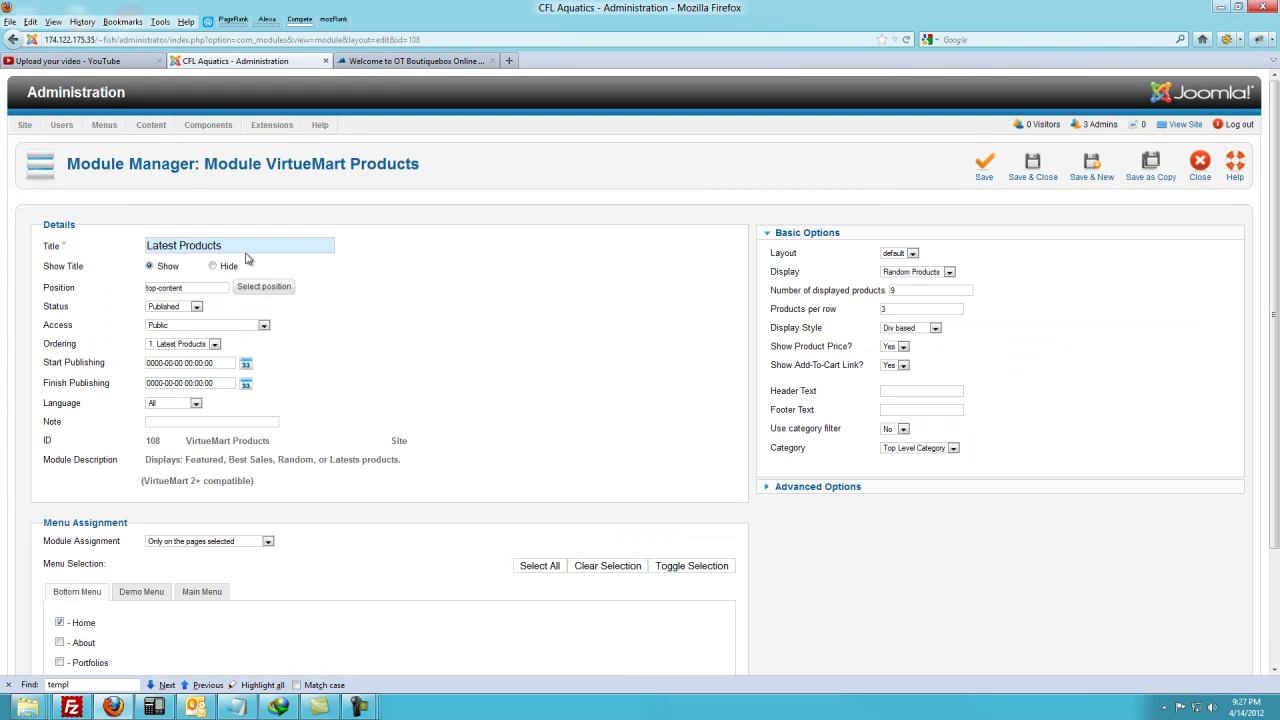
{"action": "left_click_drag", "start_coordinate": [240, 247], "coordinate": [146, 246]}
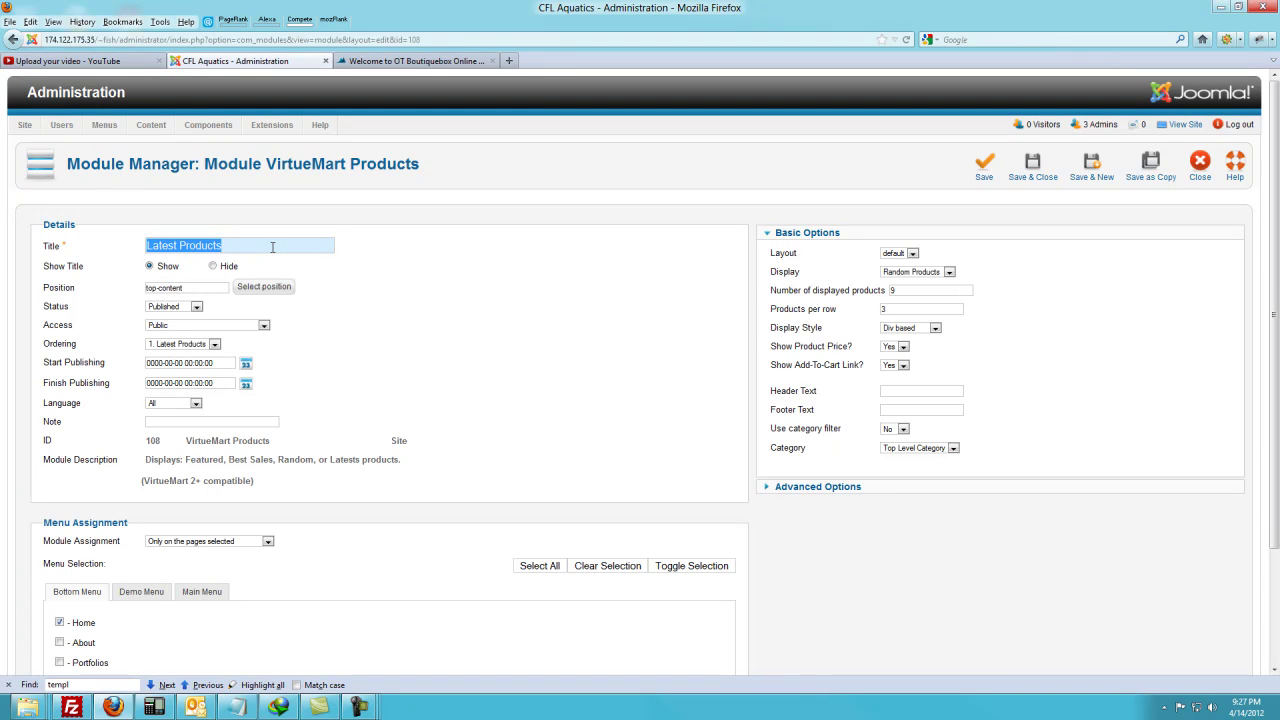
{"action": "left_click", "coordinate": [918, 272]}
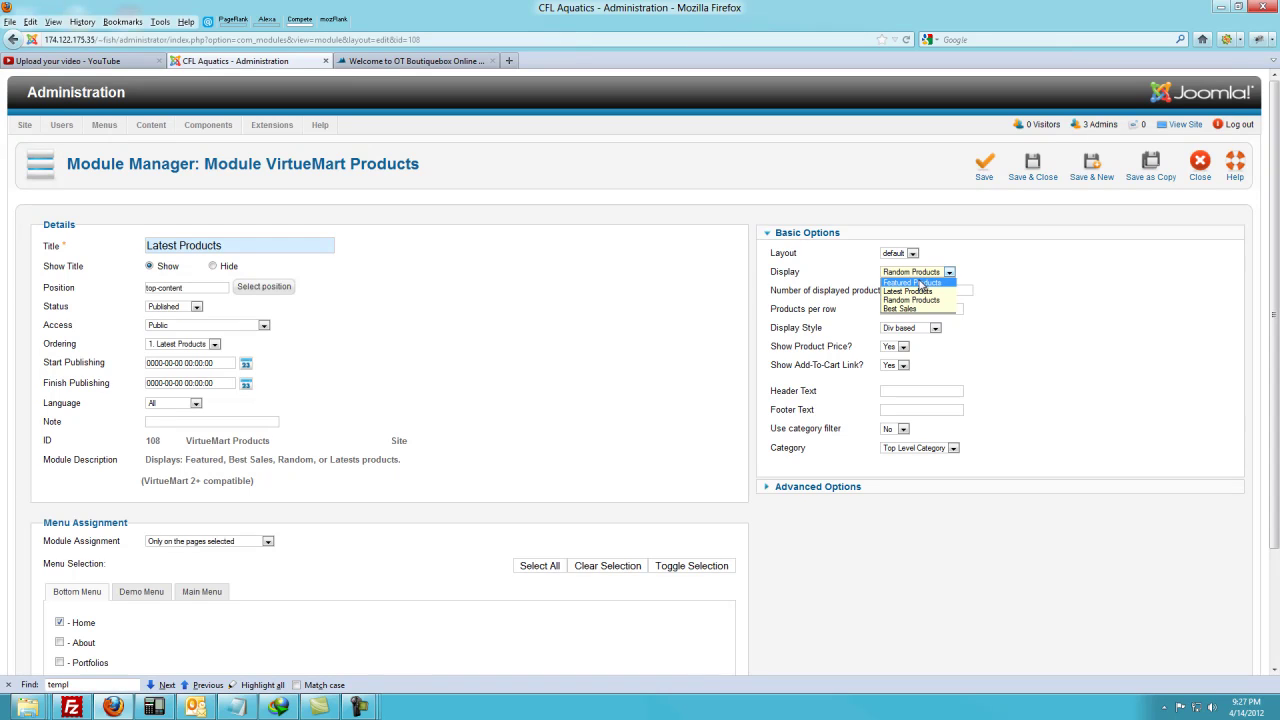
{"action": "left_click", "coordinate": [828, 279]}
{"action": "left_click", "coordinate": [915, 272]}
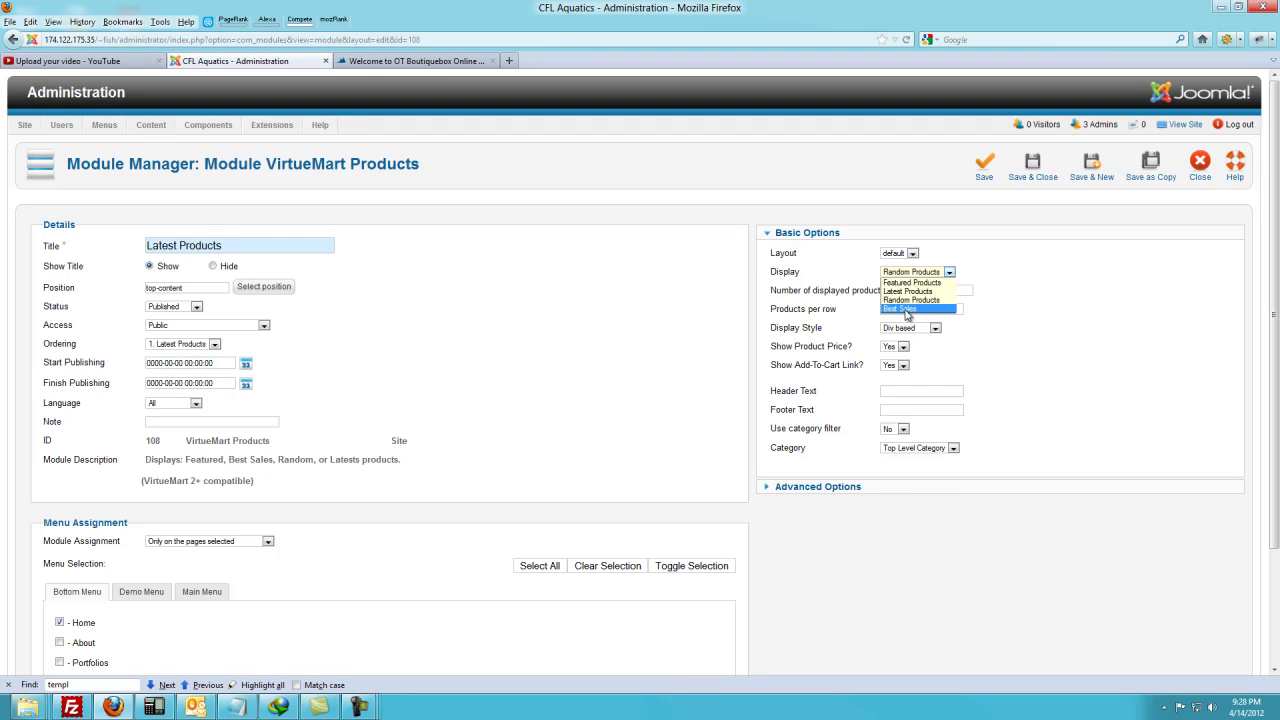
{"action": "left_click", "coordinate": [836, 276]}
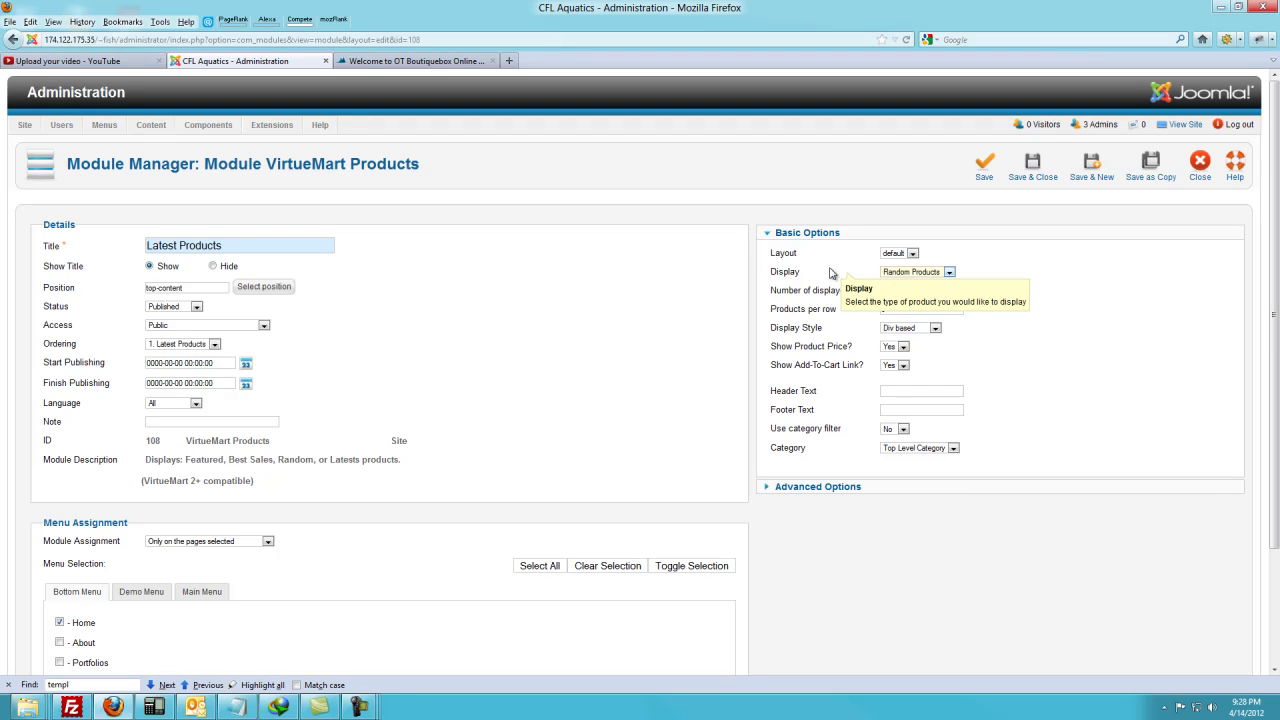
Choose Top Level Category as the Latest Products module's category, then save and close the module
{"action": "left_click", "coordinate": [904, 448]}
{"action": "left_click", "coordinate": [907, 460]}
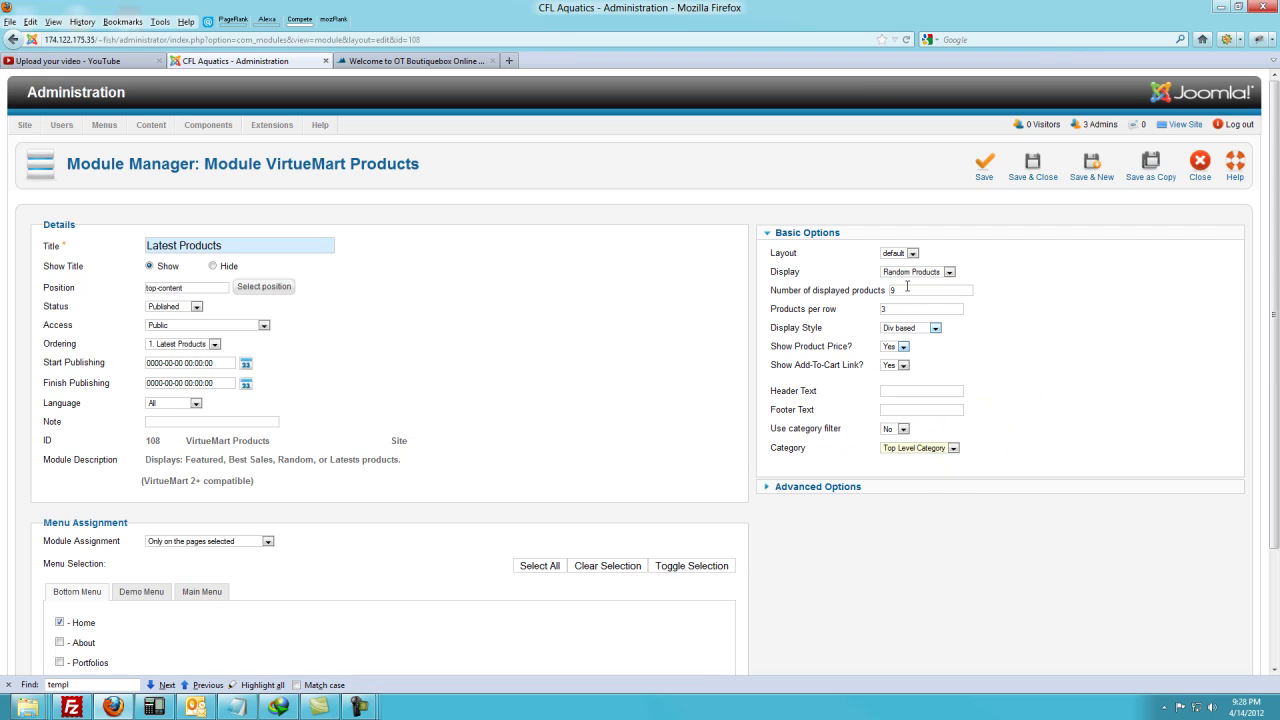
{"action": "left_click", "coordinate": [913, 452]}
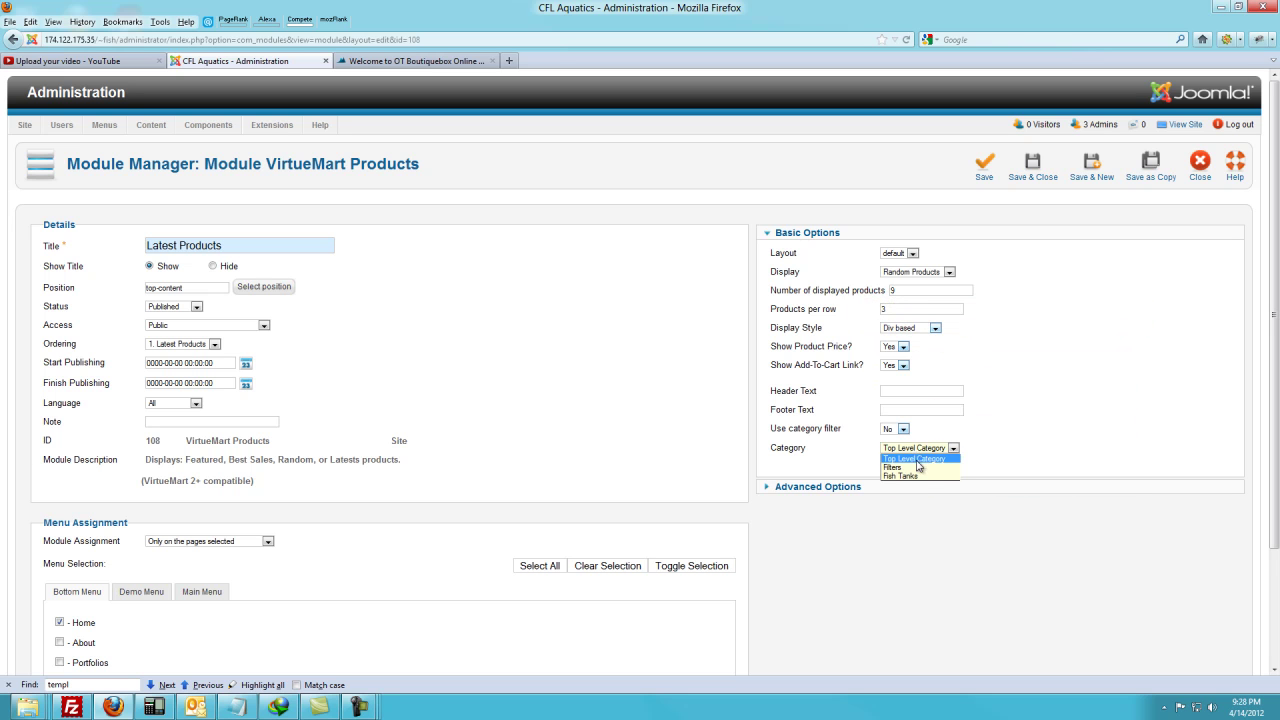
{"action": "left_click", "coordinate": [914, 458]}
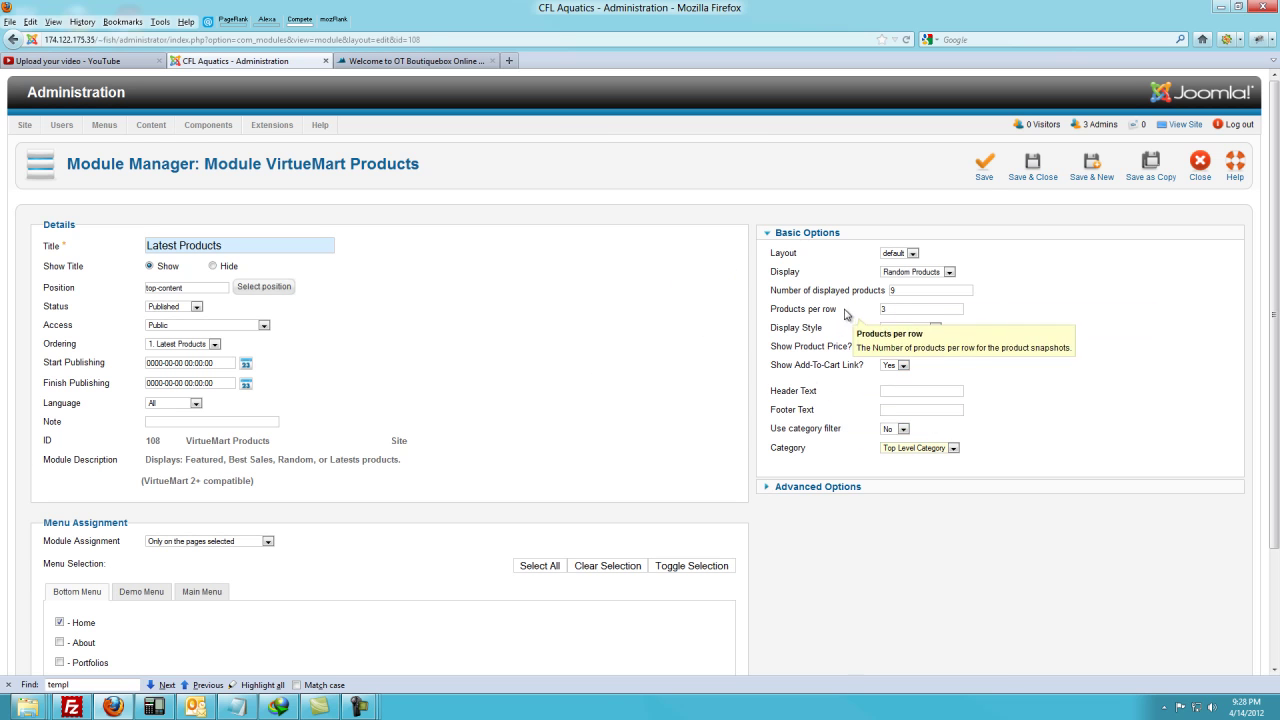
{"action": "left_click", "coordinate": [1032, 170]}
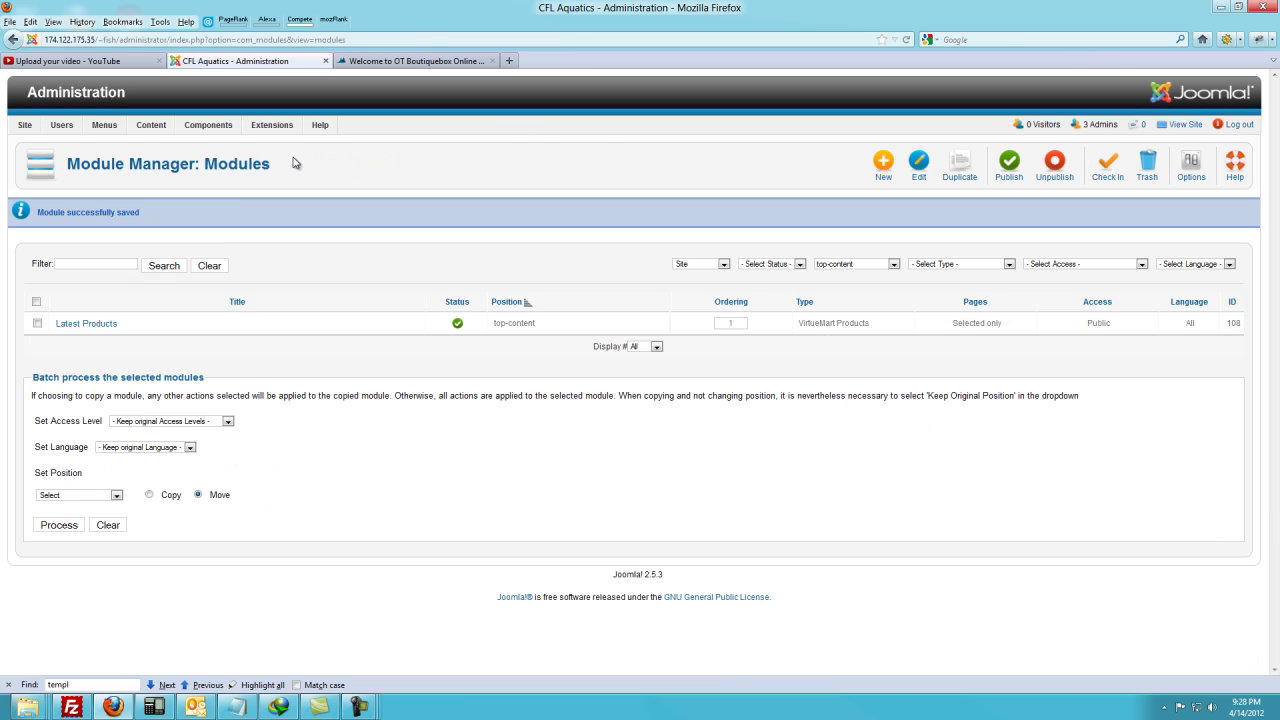
Switch to the storefront home page and examine the products shown in the Latest Products module
{"action": "left_click", "coordinate": [399, 62]}
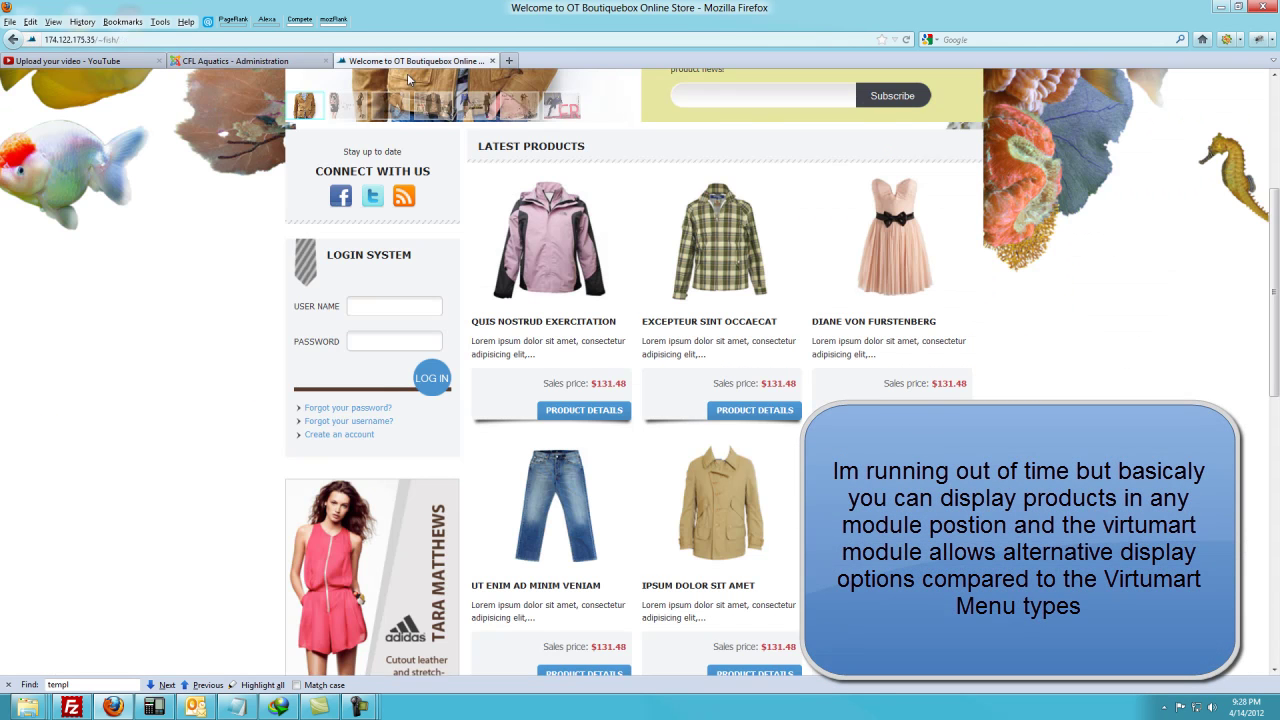
{"action": "scroll", "coordinate": [585, 264], "scroll_direction": "down", "scroll_amount": 5}
{"action": "scroll", "coordinate": [575, 287], "scroll_direction": "up", "scroll_amount": 5}
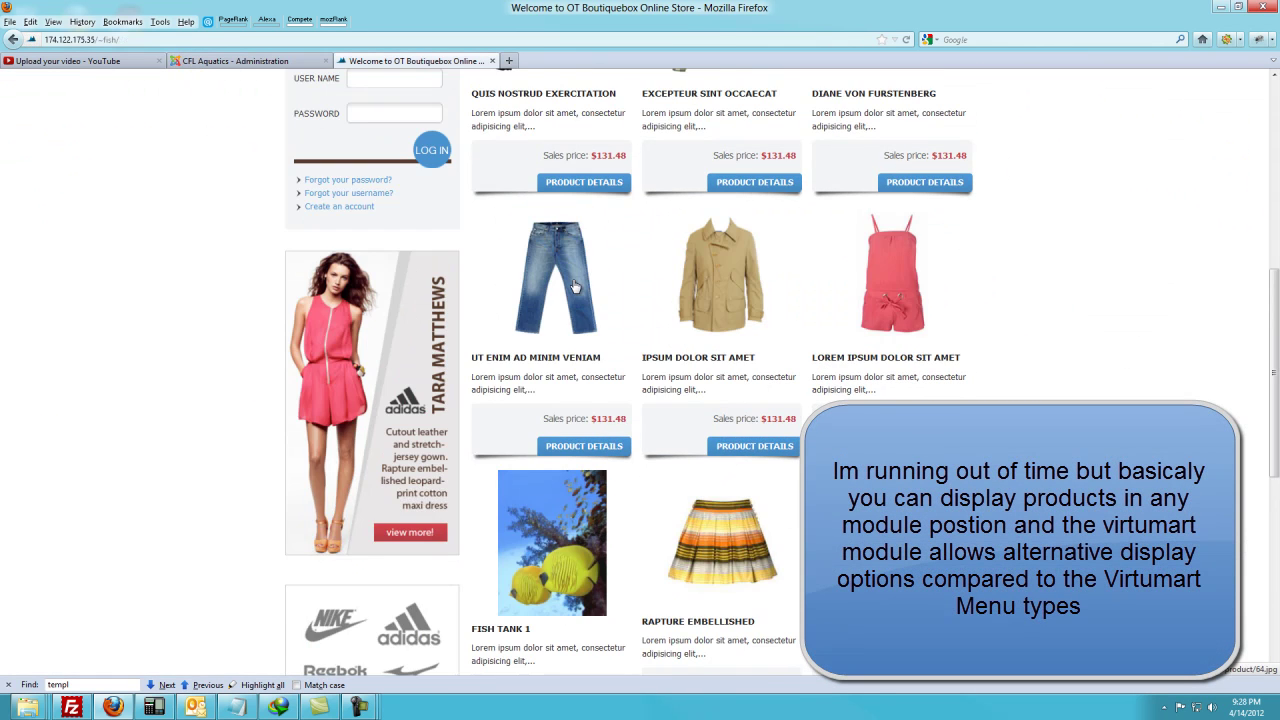
{"action": "scroll", "coordinate": [646, 200], "scroll_direction": "up", "scroll_amount": 8}
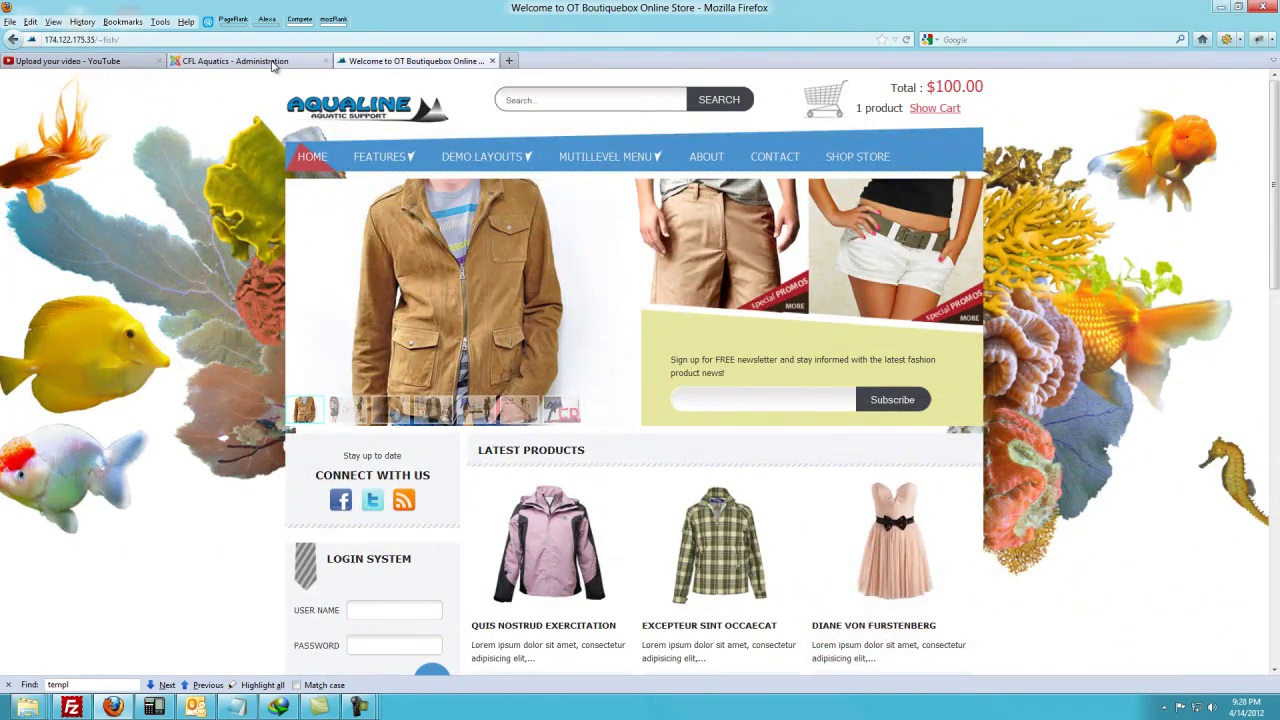
Return to the Joomla administration and open the Main Menu's Home item for editing
{"action": "left_click", "coordinate": [288, 64]}
{"action": "mouse_move", "coordinate": [104, 128]}
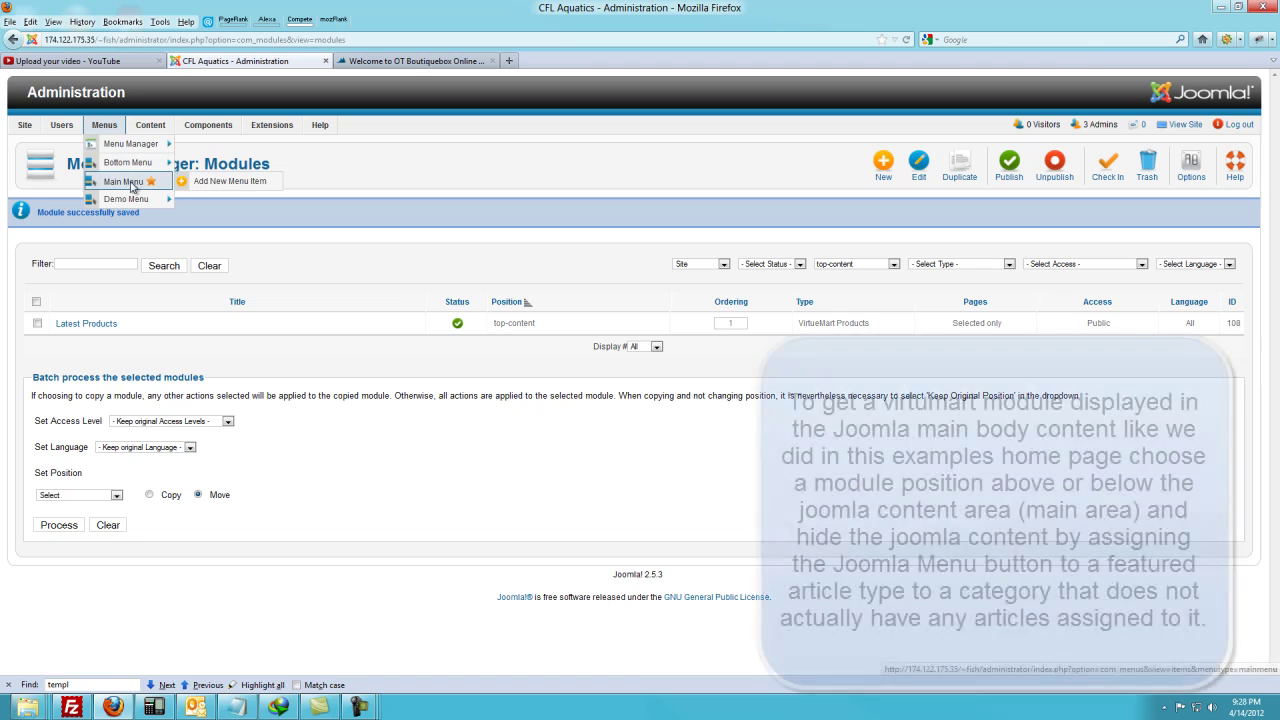
{"action": "left_click", "coordinate": [123, 181]}
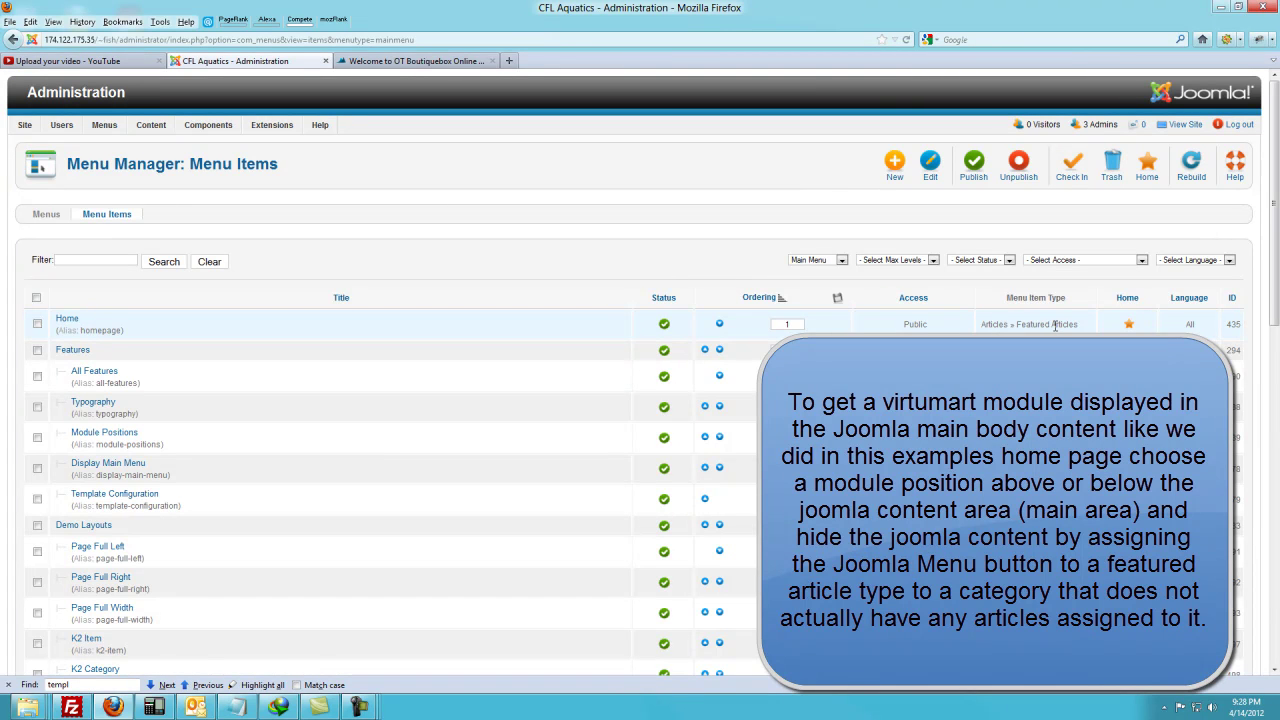
{"action": "left_click", "coordinate": [72, 320]}
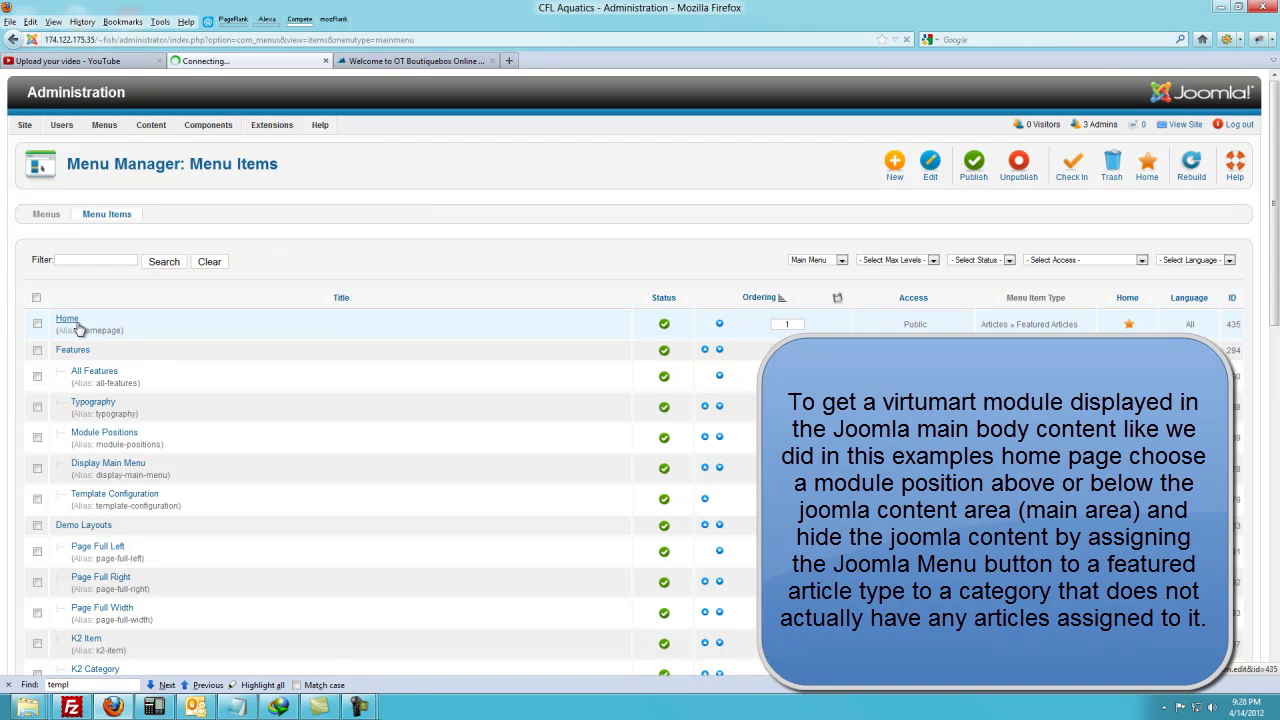